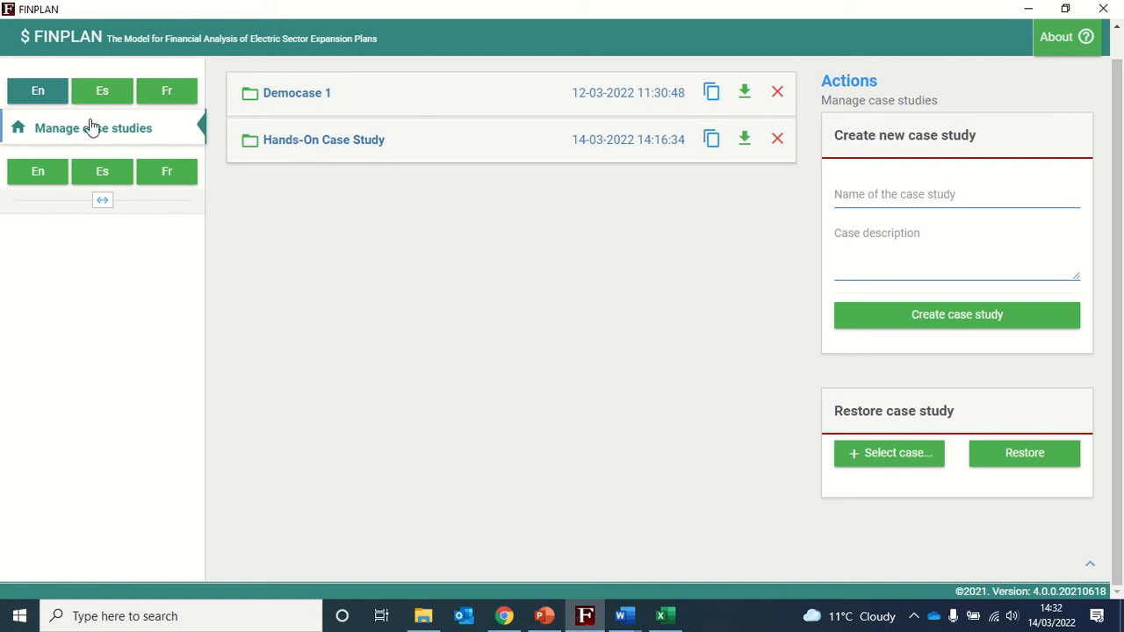
Open the Hands-On Case Study and bring up its equity data in the Financial manager.
click(379, 145)
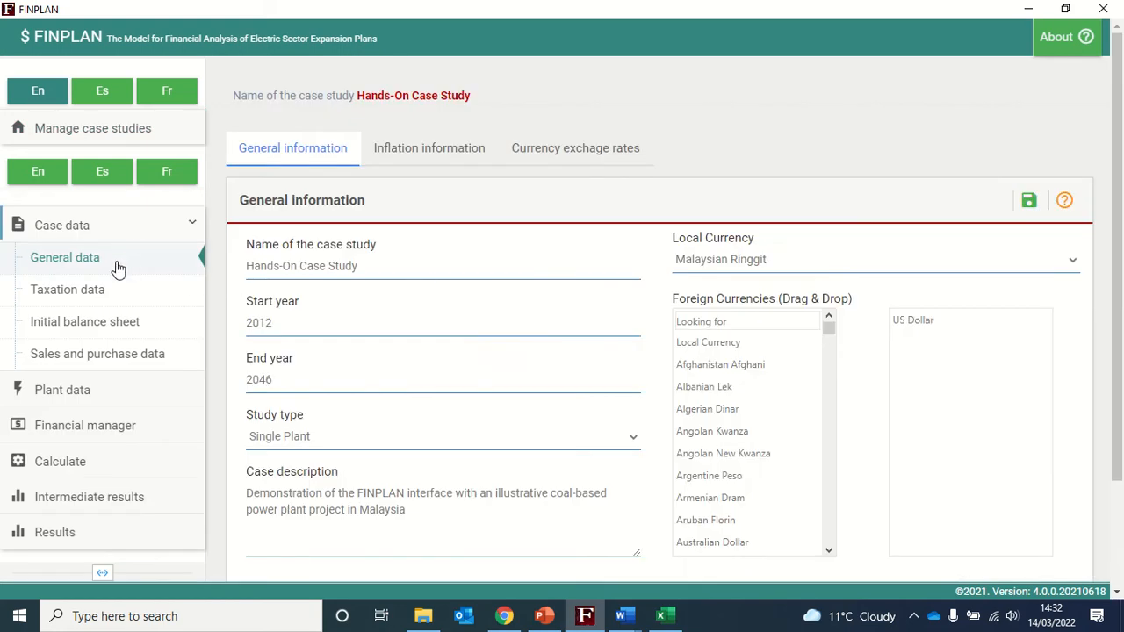
click(74, 392)
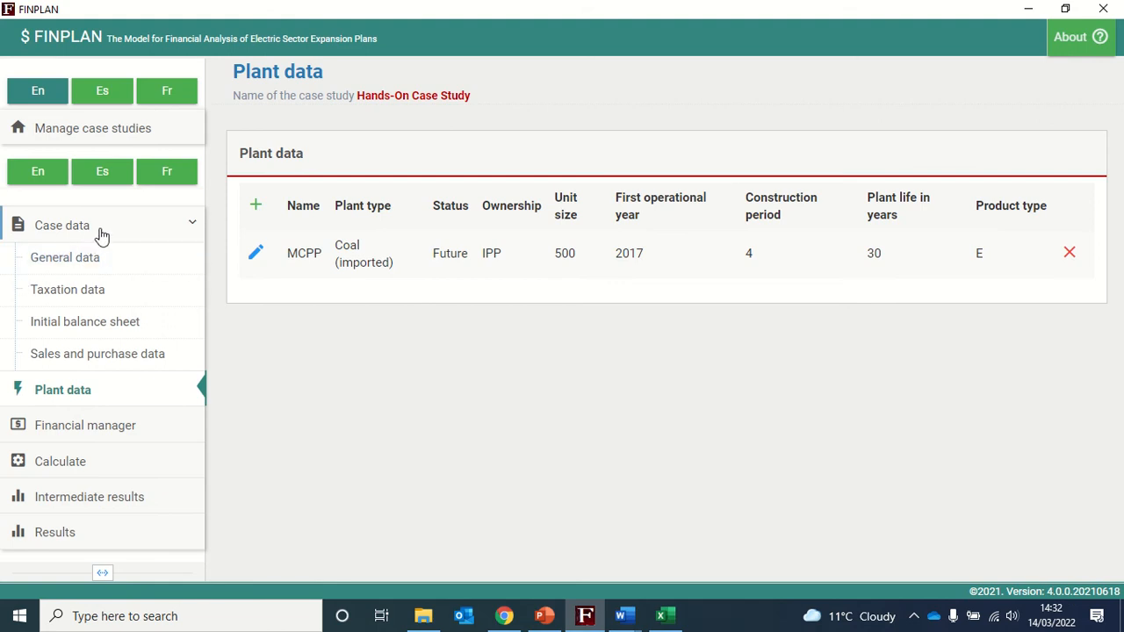
click(111, 432)
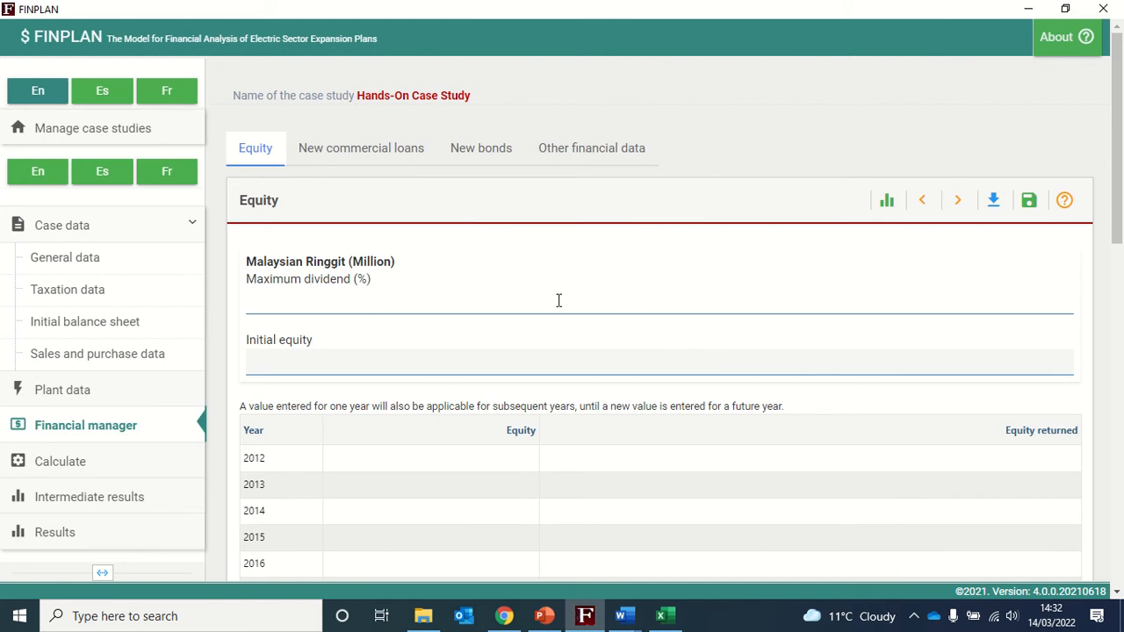
Set the maximum dividend of the equity data to 50%.
click(385, 302)
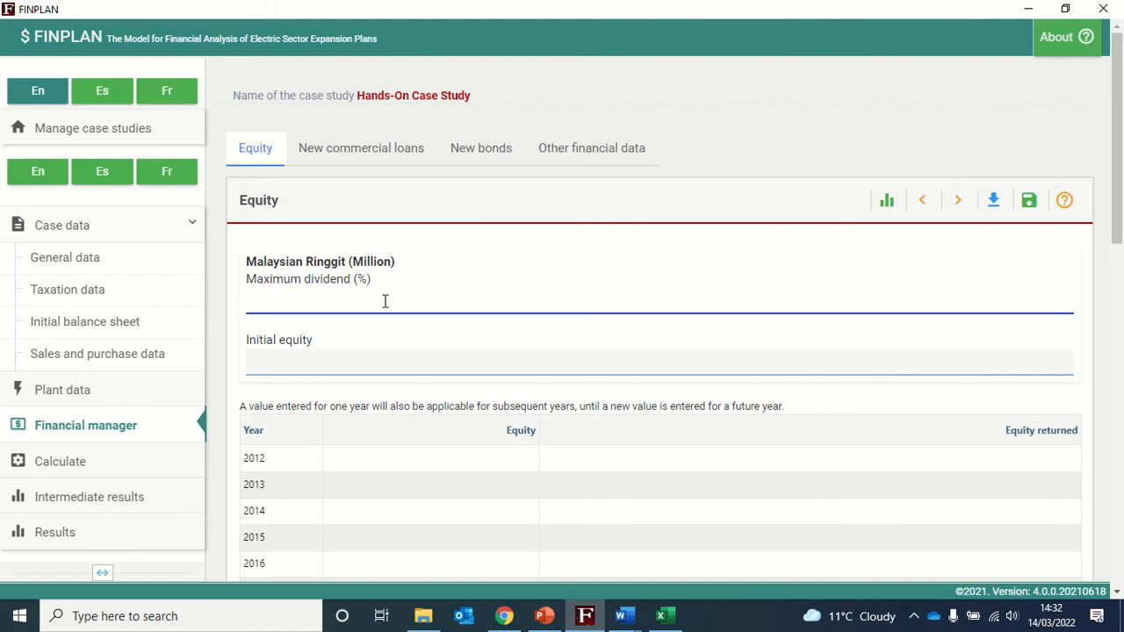
text(50)
click(457, 327)
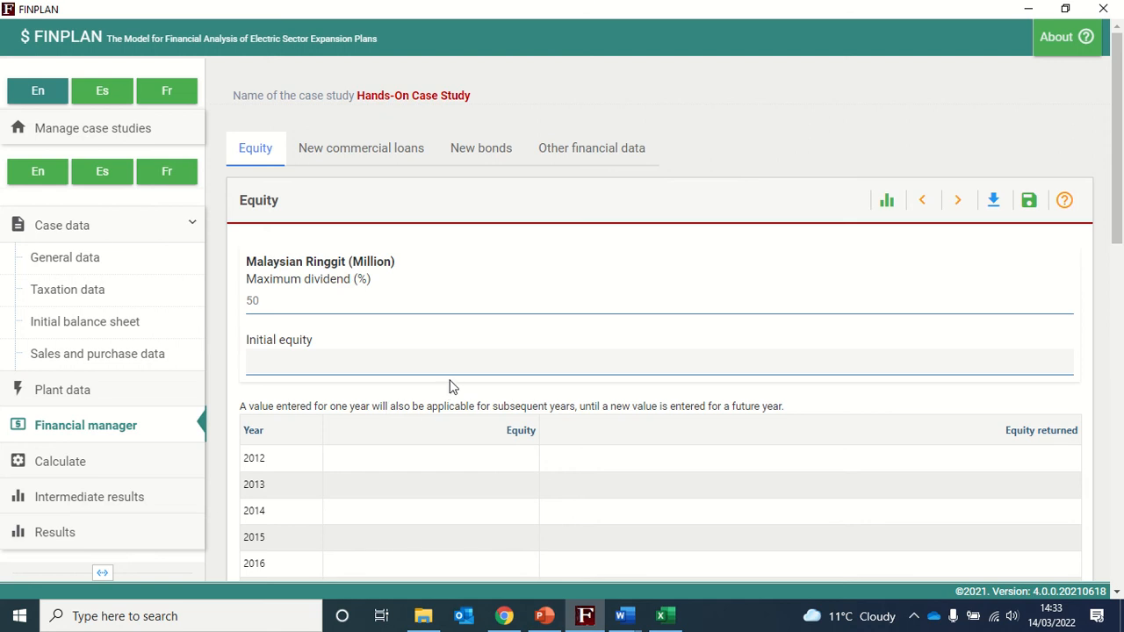
Enter yearly equity of 100 for 2013, 150 for 2014, and 200 for both 2015 and 2016.
scroll(449, 386, down, 1)
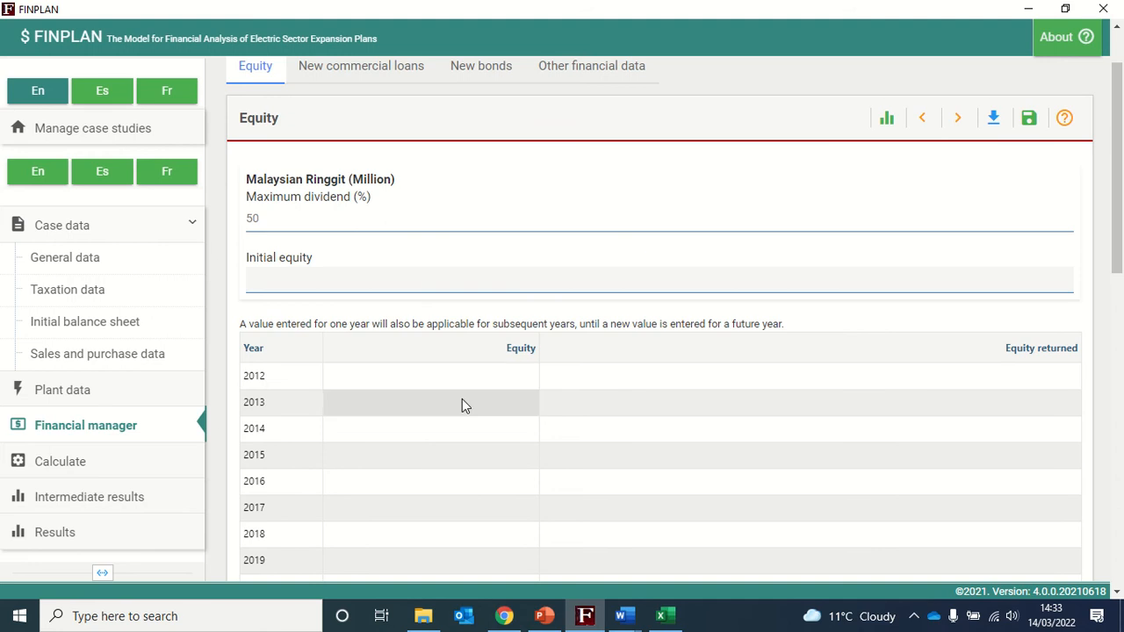
click(405, 408)
text(100)
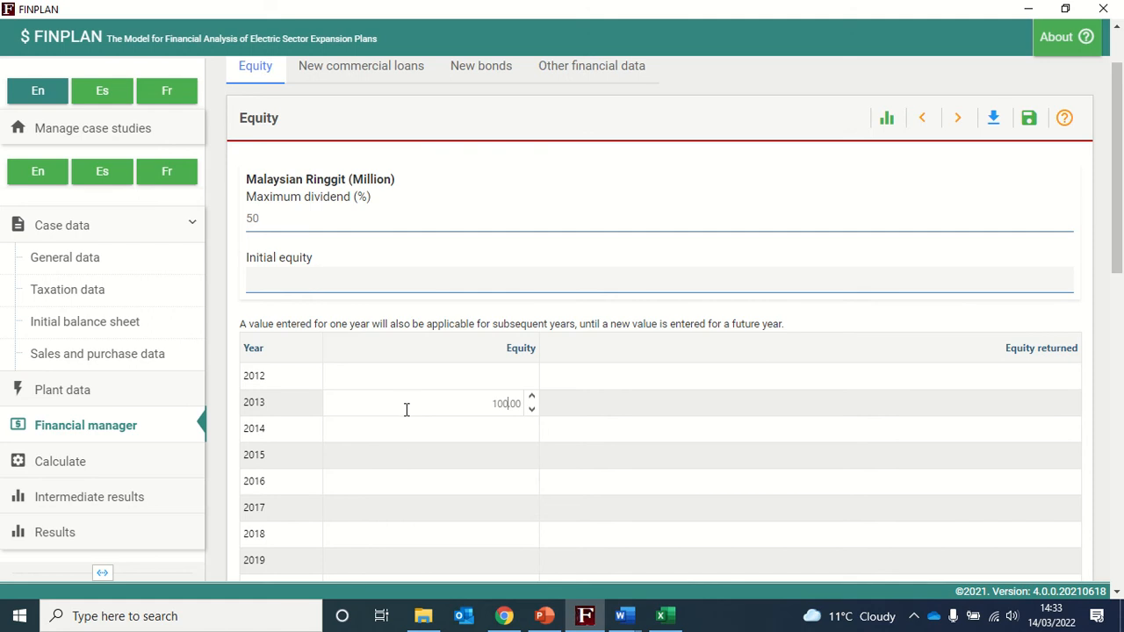
click(402, 437)
text(150)
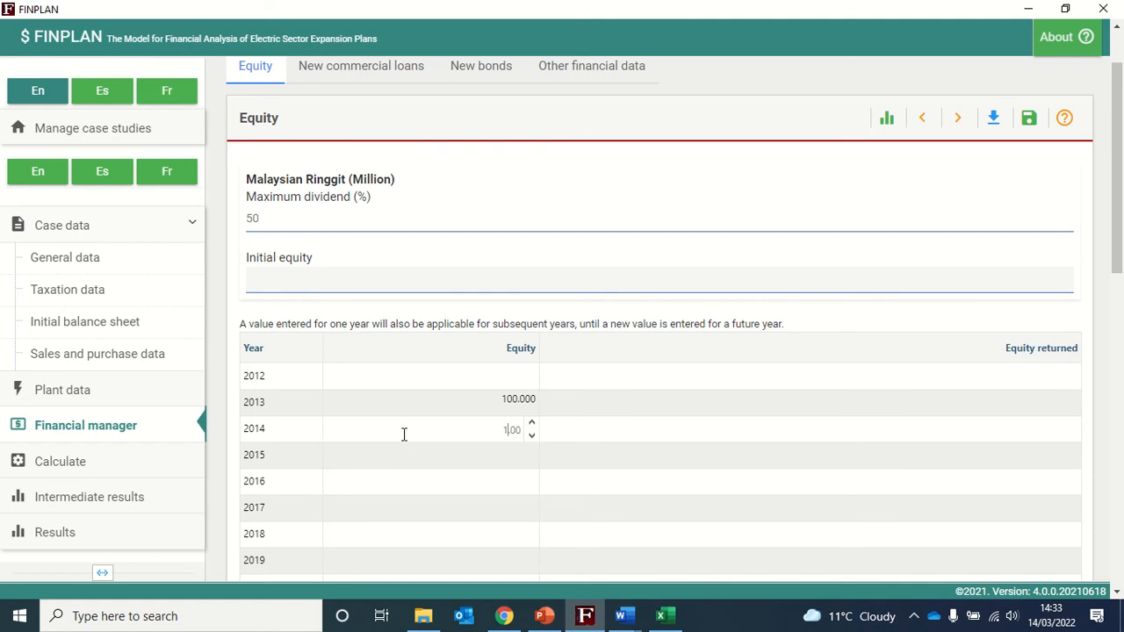
click(467, 457)
scroll(466, 470, down, 3)
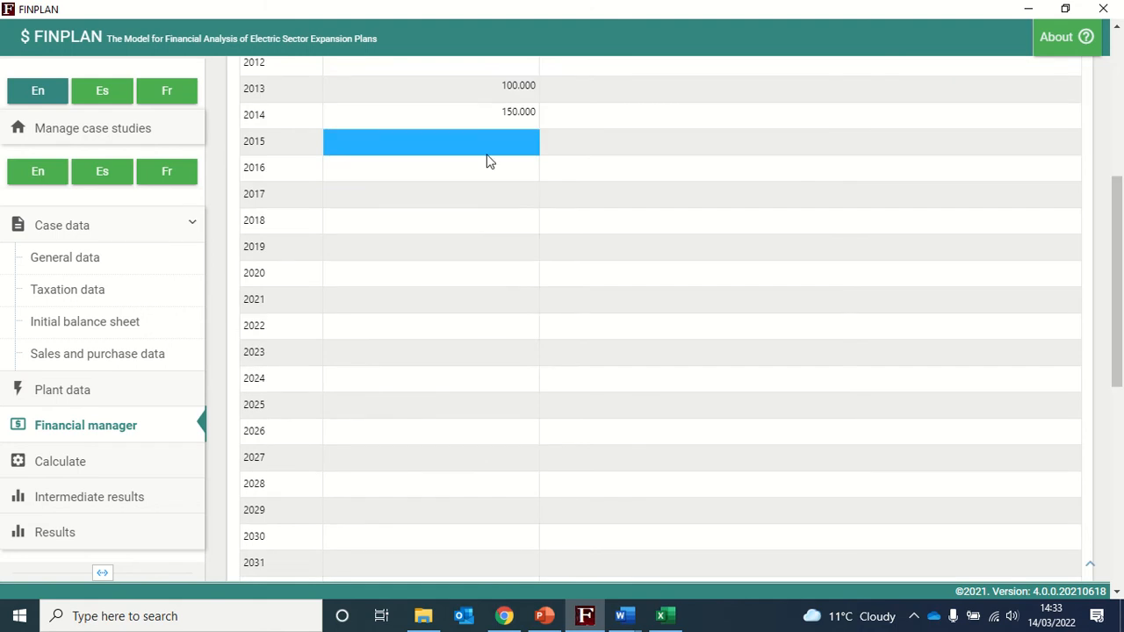
text(200)
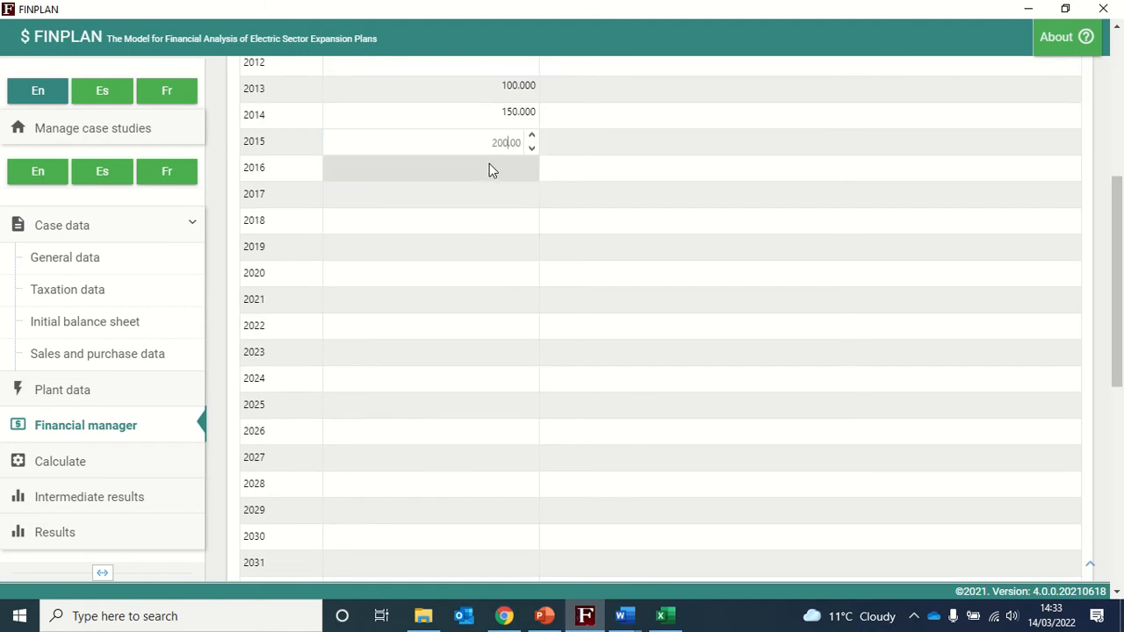
click(489, 167)
text(200)
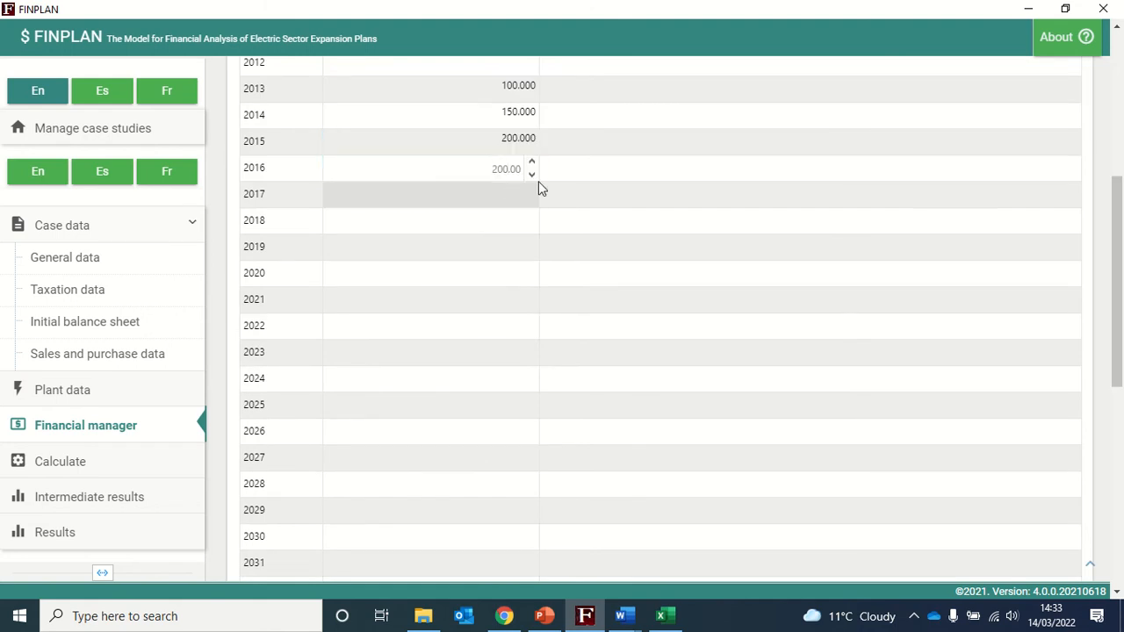
click(577, 167)
Enter equity returned of 200 for each of the years 2029 and 2030.
scroll(589, 167, up, 4)
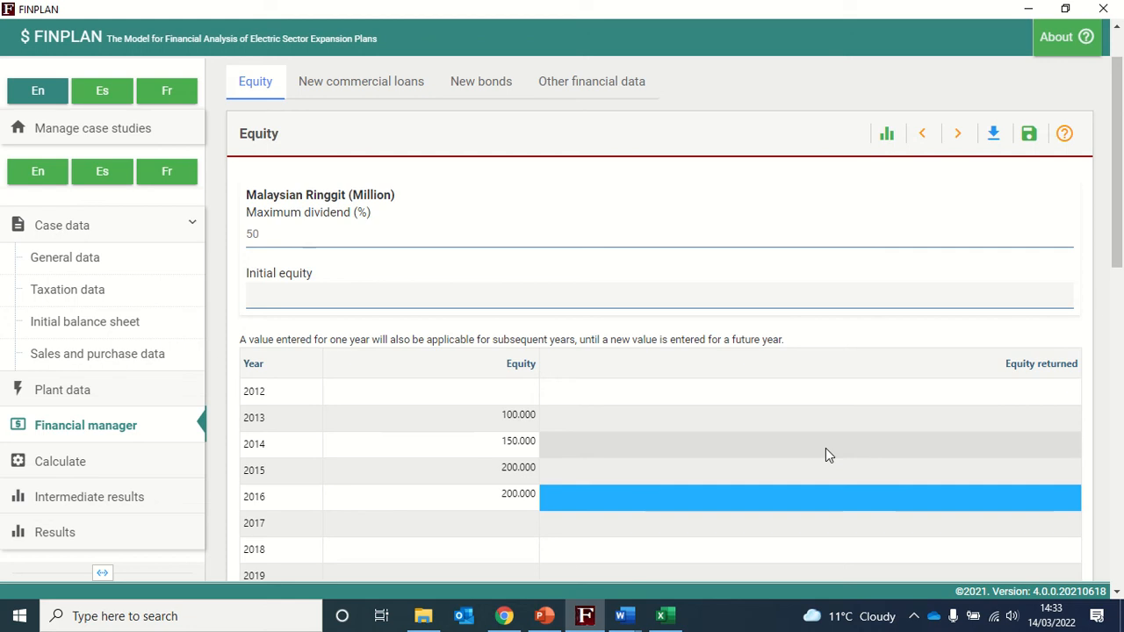
scroll(826, 450, down, 1)
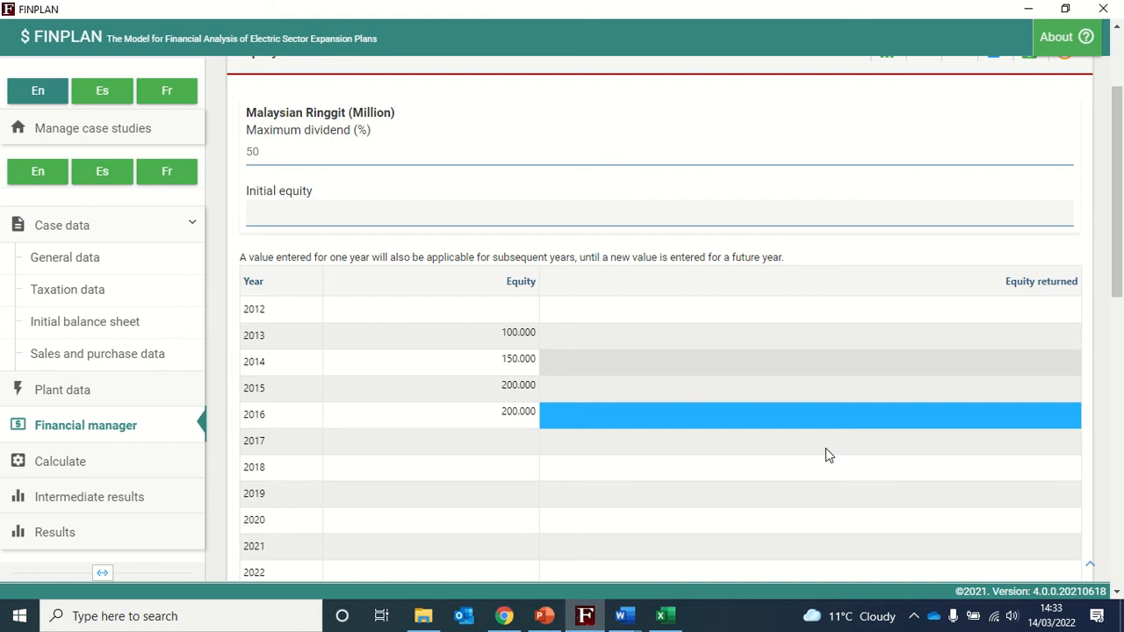
scroll(826, 449, down, 3)
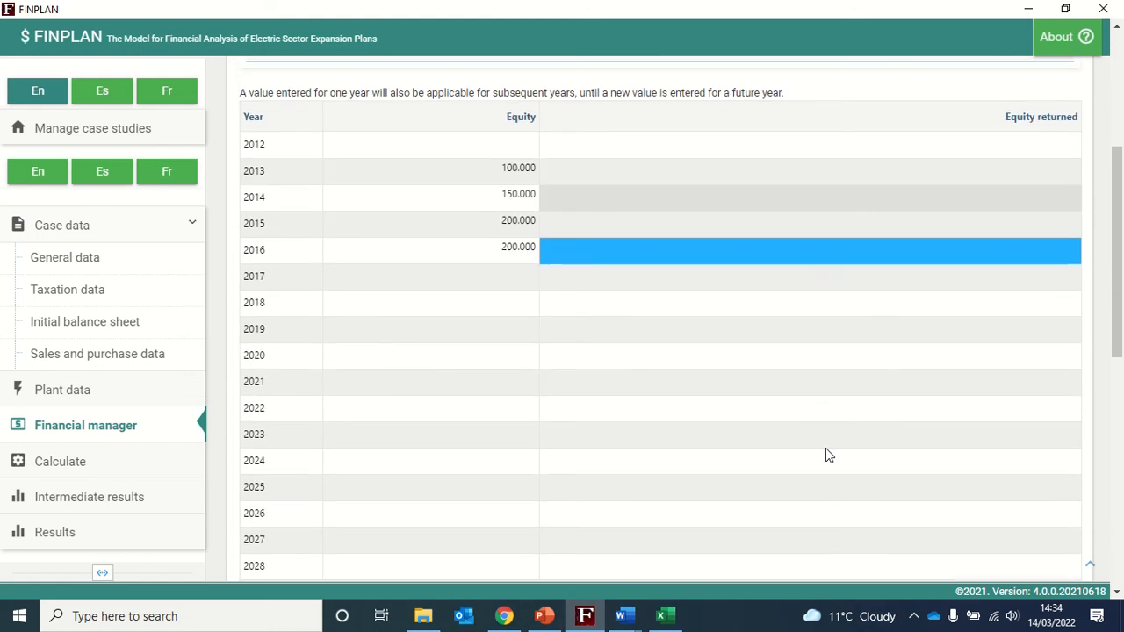
scroll(826, 455, down, 1)
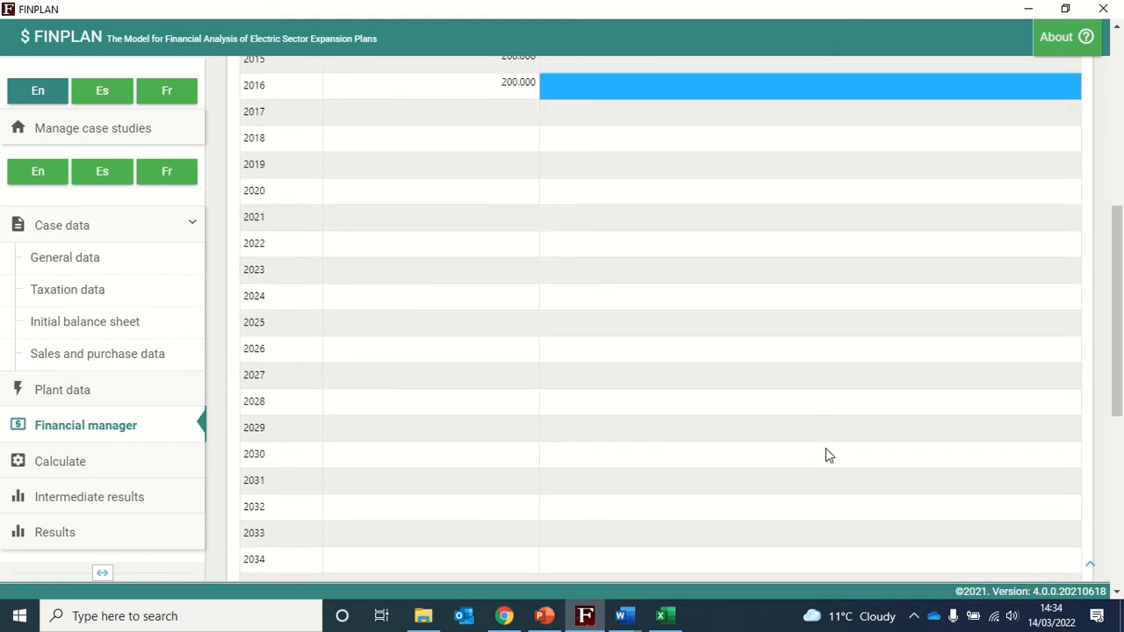
scroll(826, 455, down, 1)
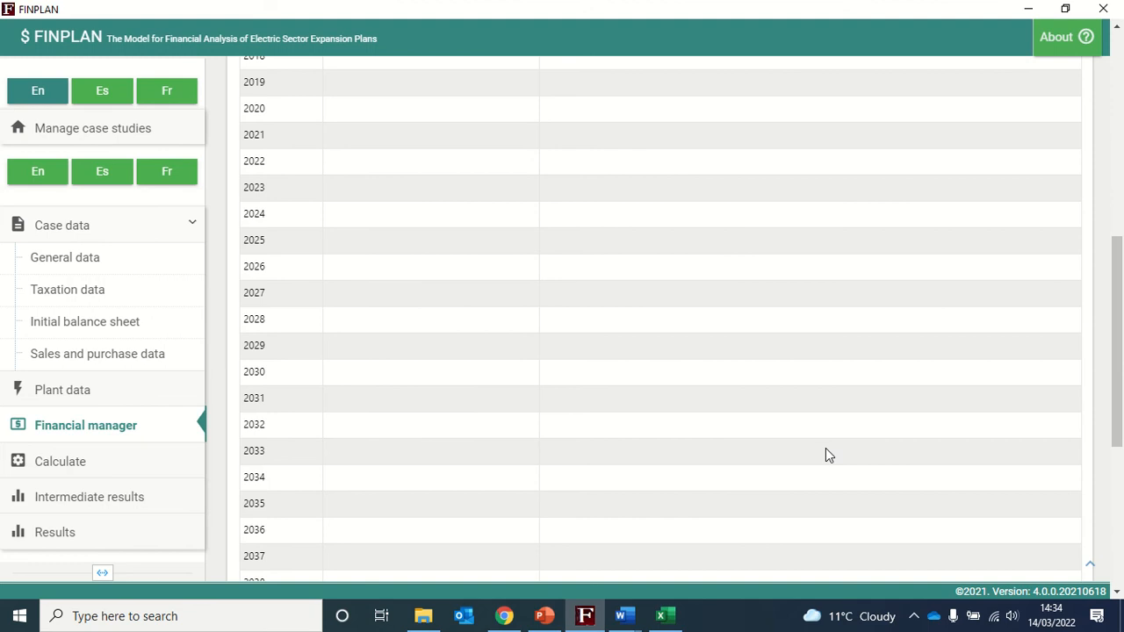
click(679, 353)
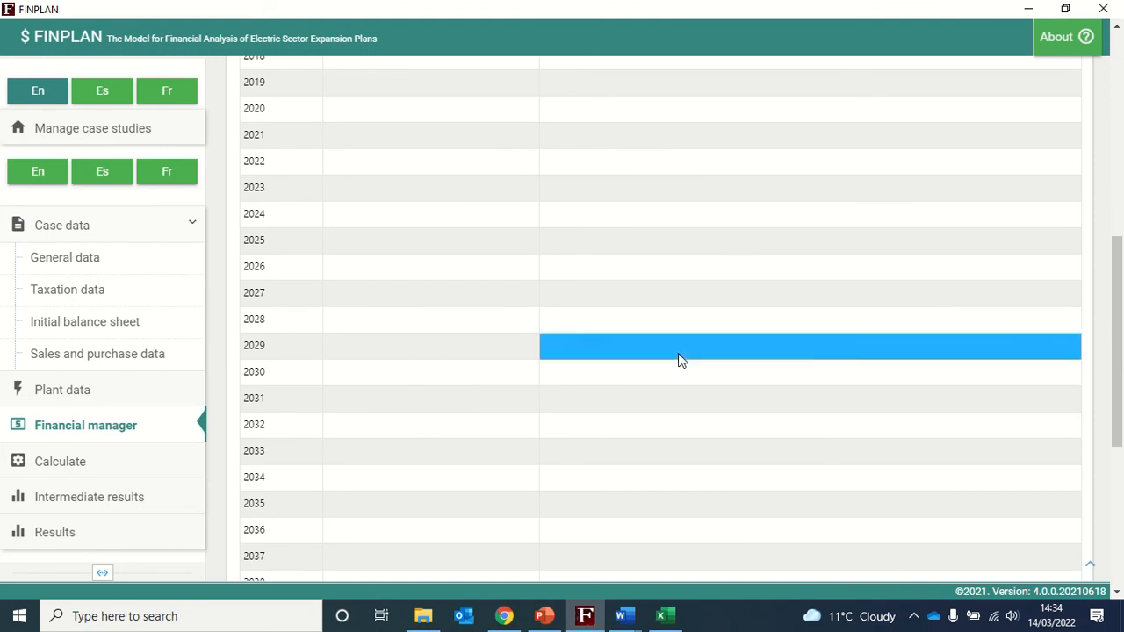
text(200000)
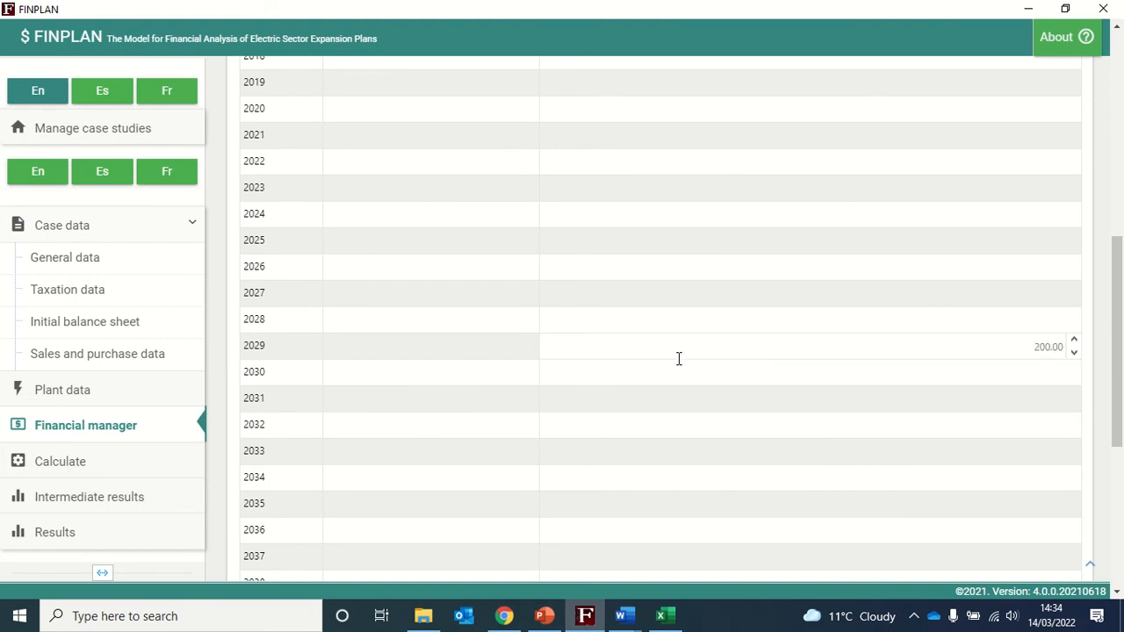
click(674, 369)
text(200.00)
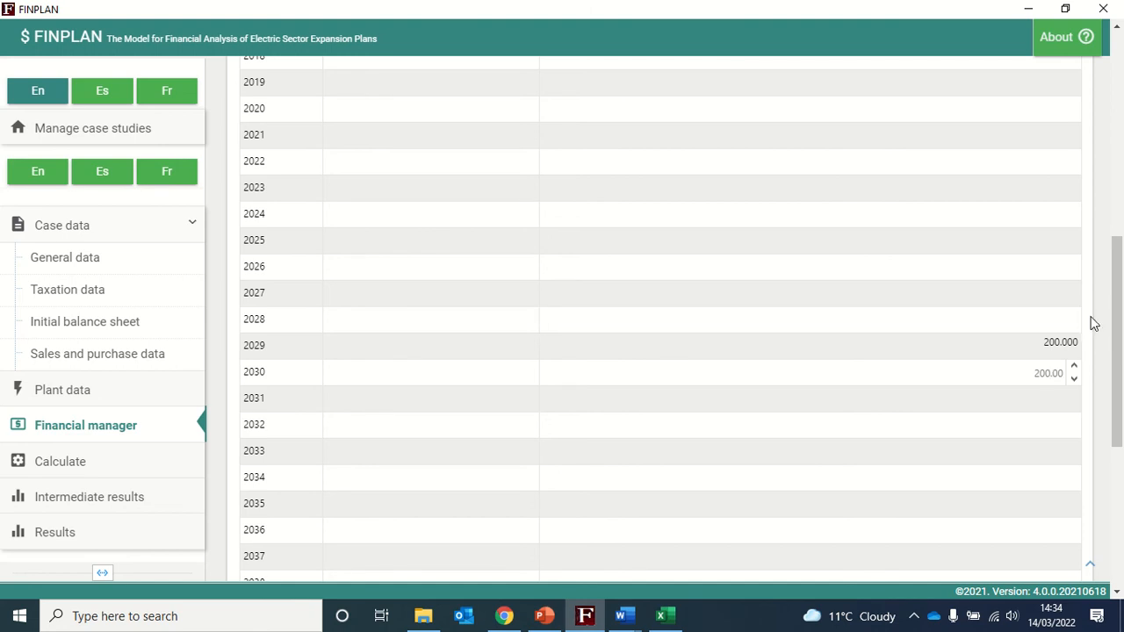
key(Return)
Save the equity data of the case study.
scroll(1004, 411, up, 2)
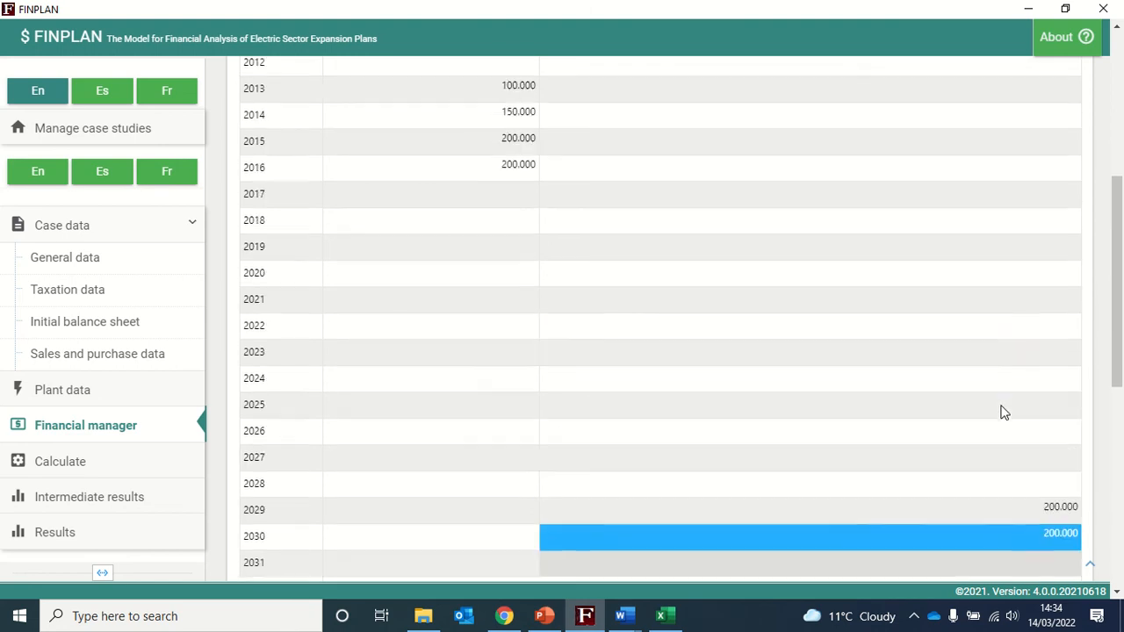
scroll(1002, 410, up, 4)
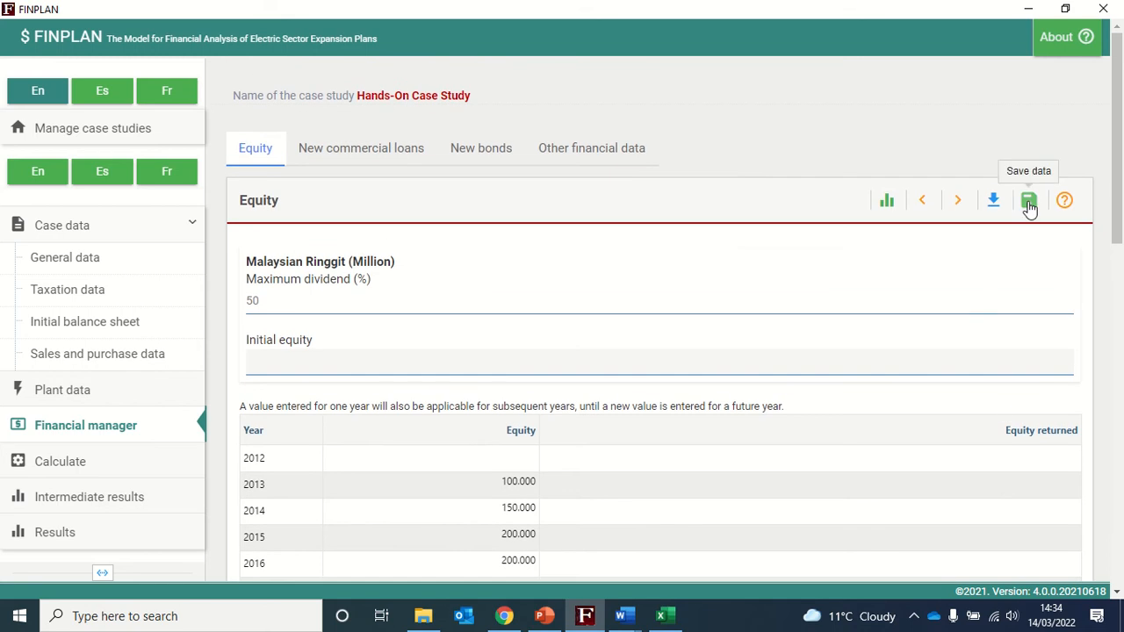
click(1030, 202)
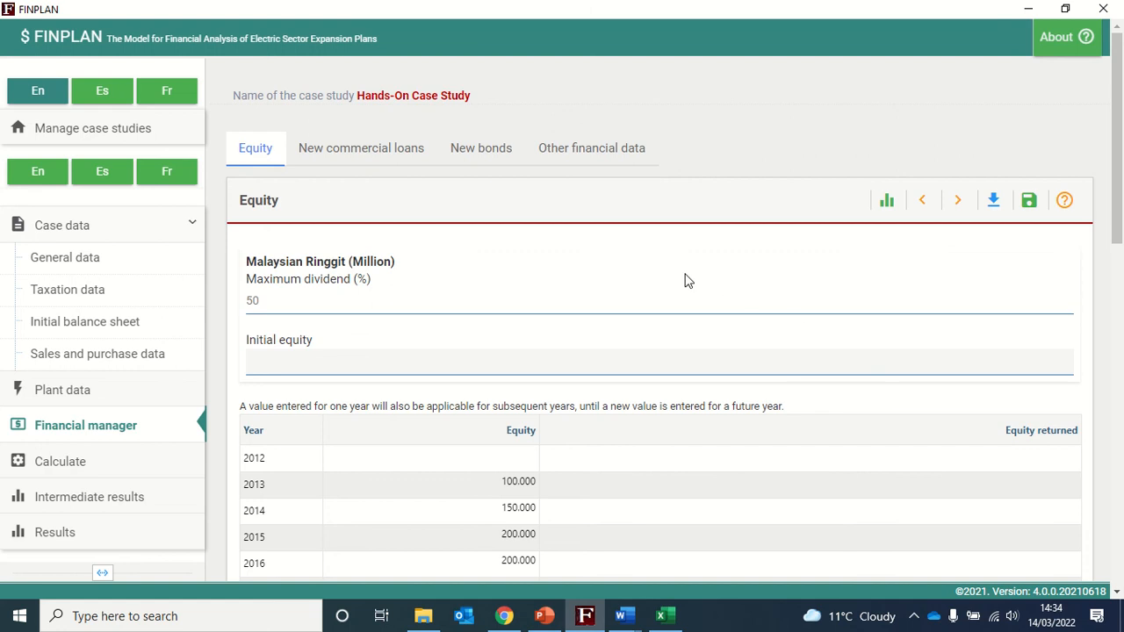
Examine the new commercial loans and new bonds forms and the three sections of the other financial data form.
click(325, 149)
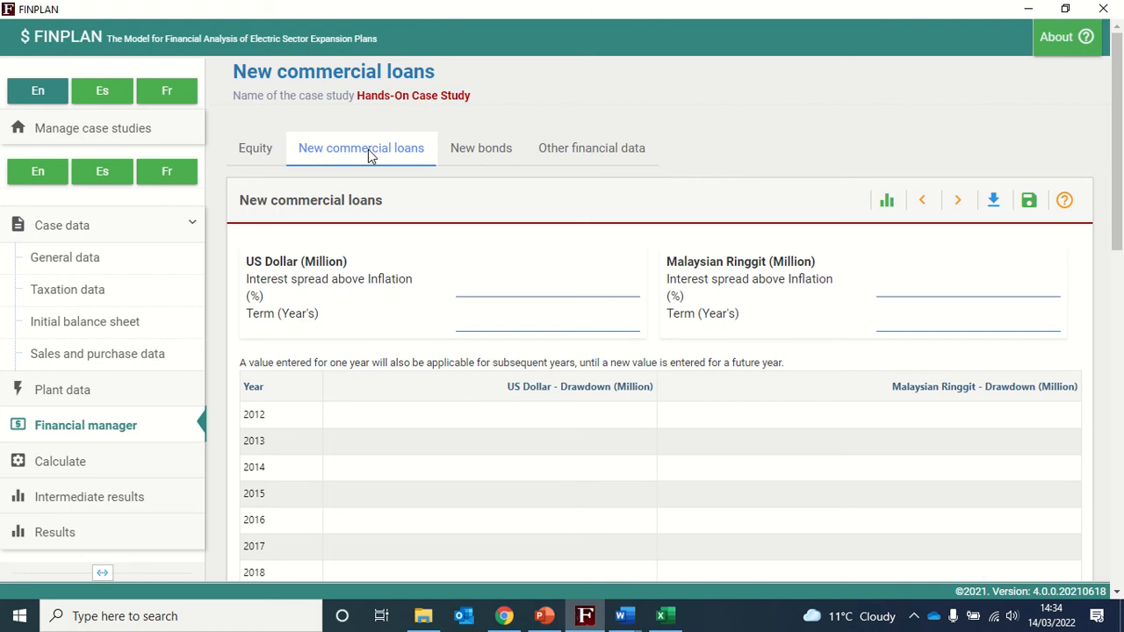
click(474, 153)
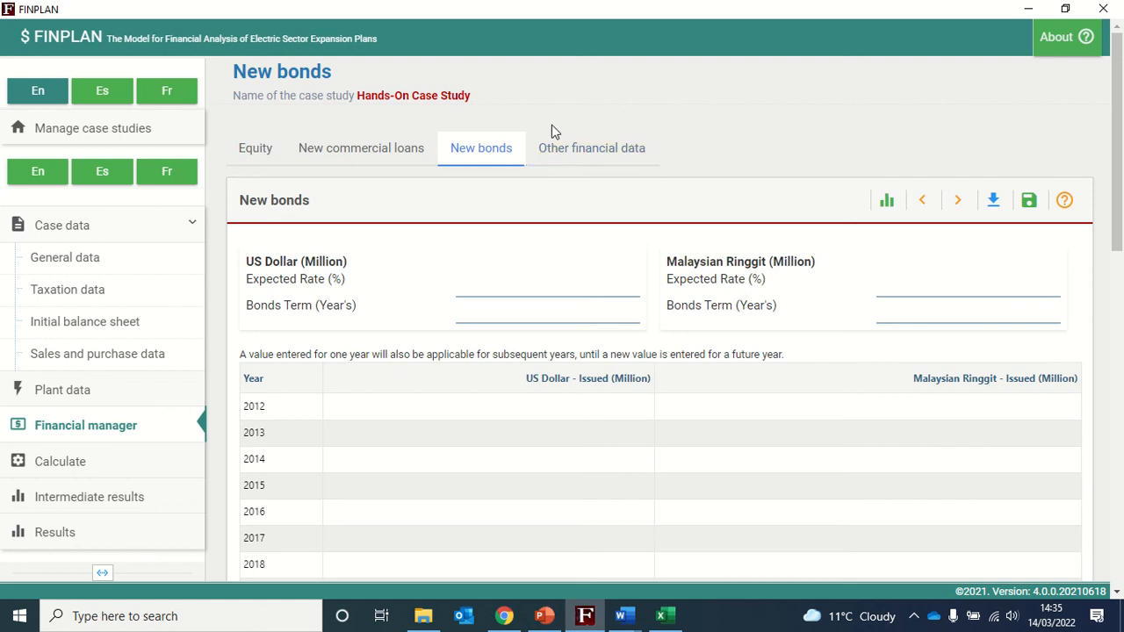
click(615, 155)
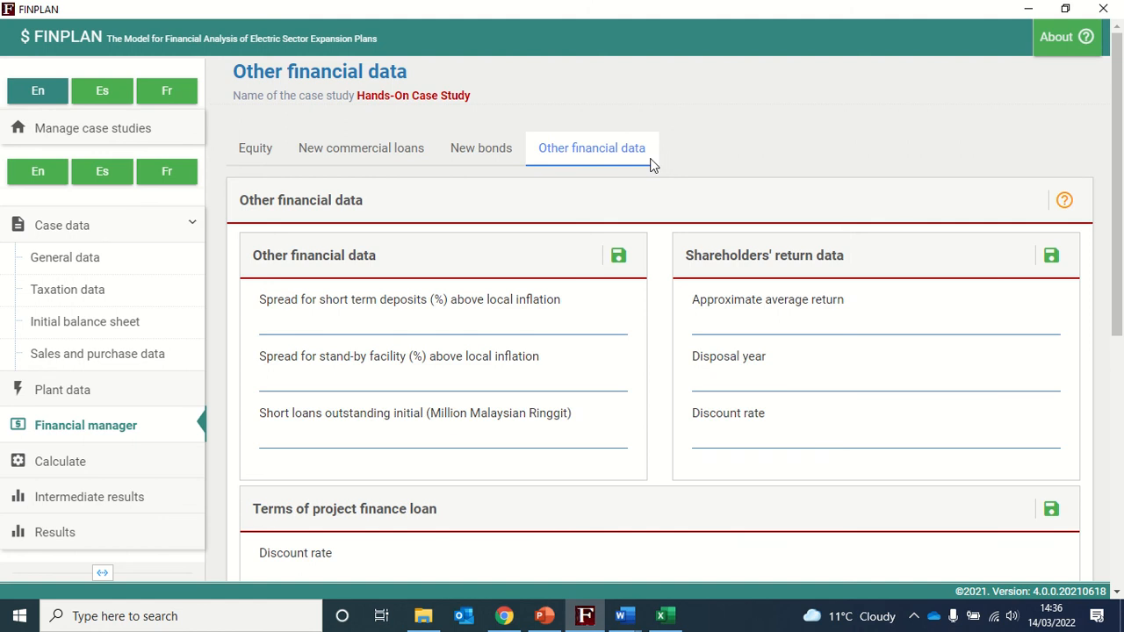
scroll(661, 205, down, 1)
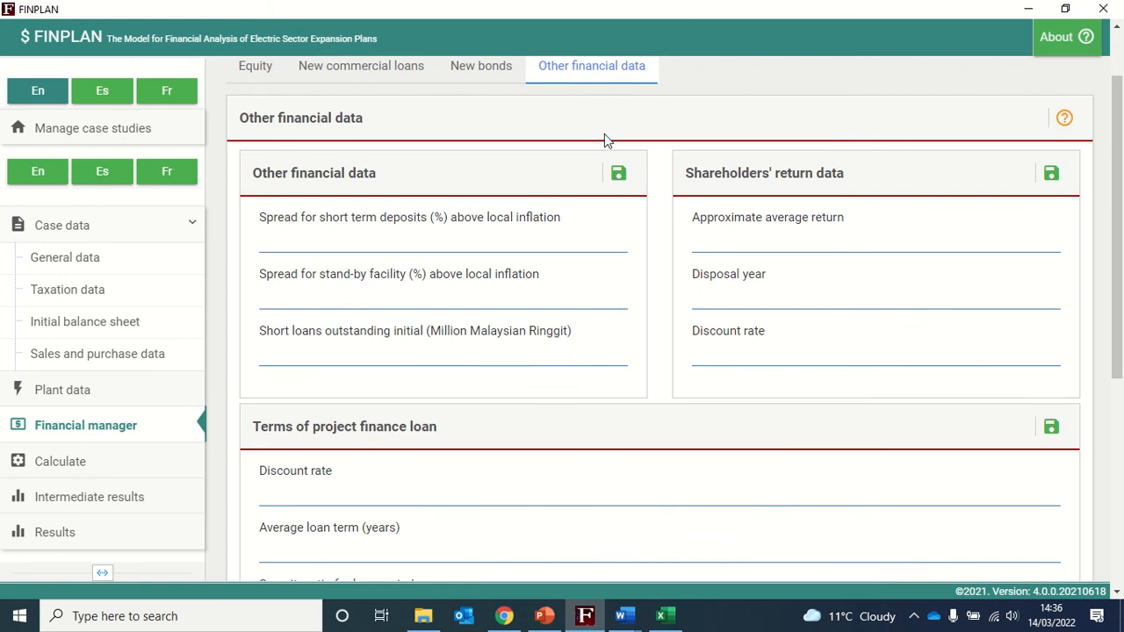
scroll(636, 311, down, 1)
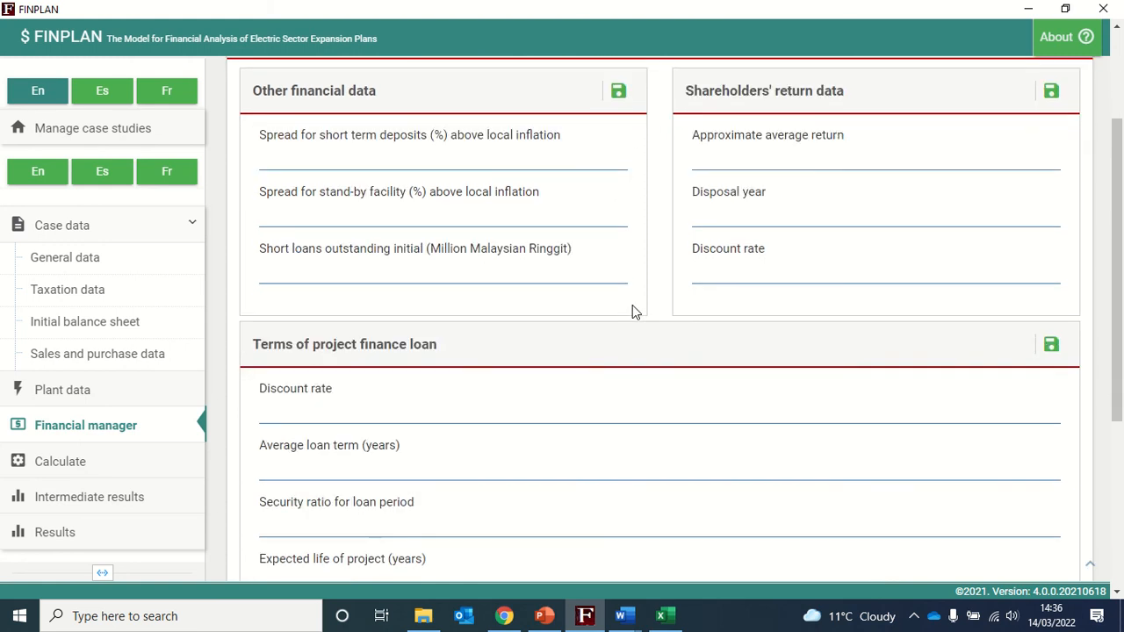
drag(255, 90, 373, 92)
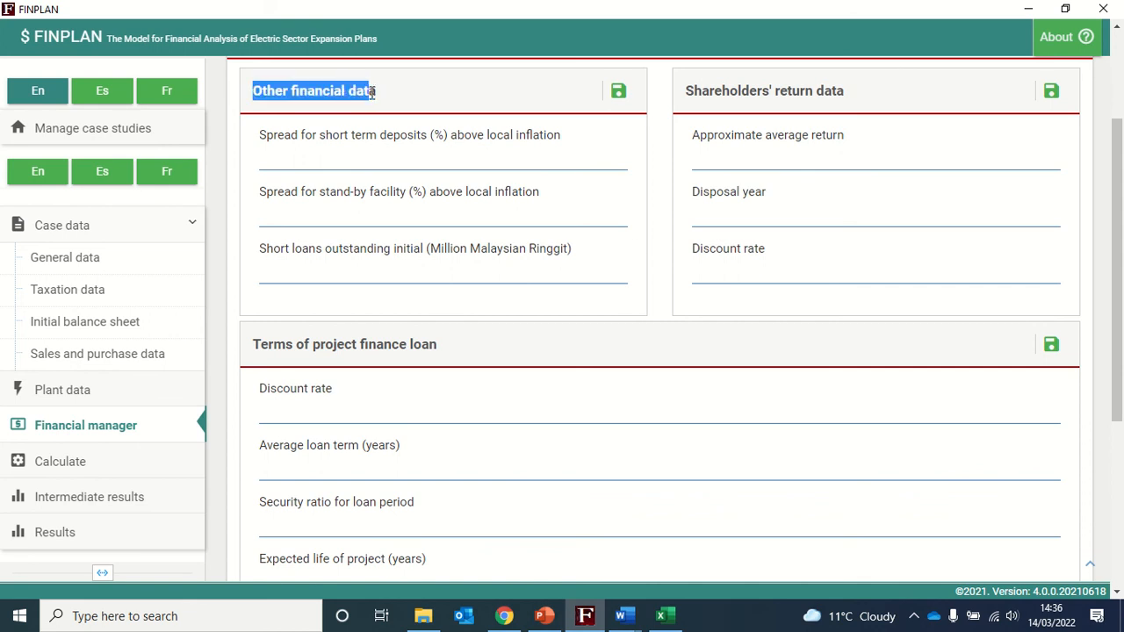
drag(686, 91, 856, 95)
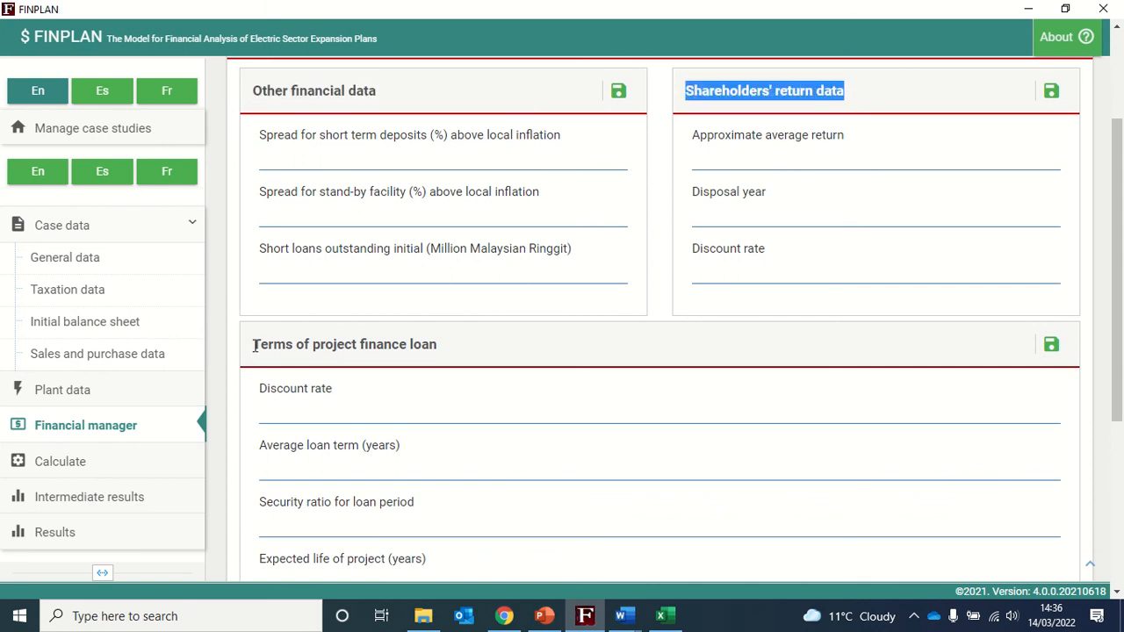
drag(253, 344, 451, 352)
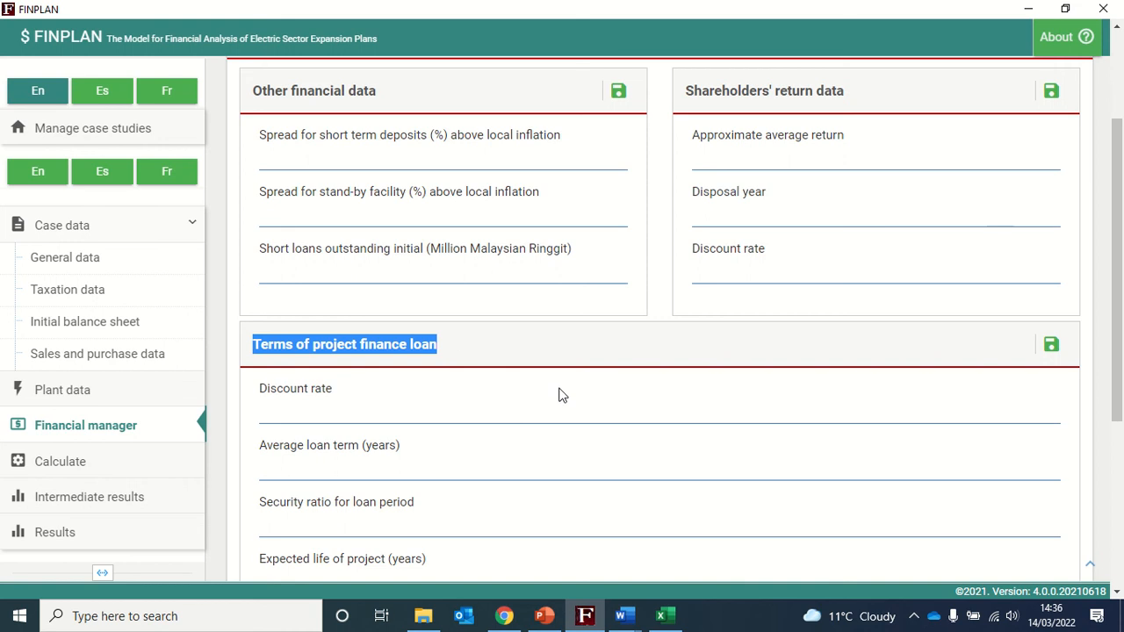
scroll(550, 316, up, 3)
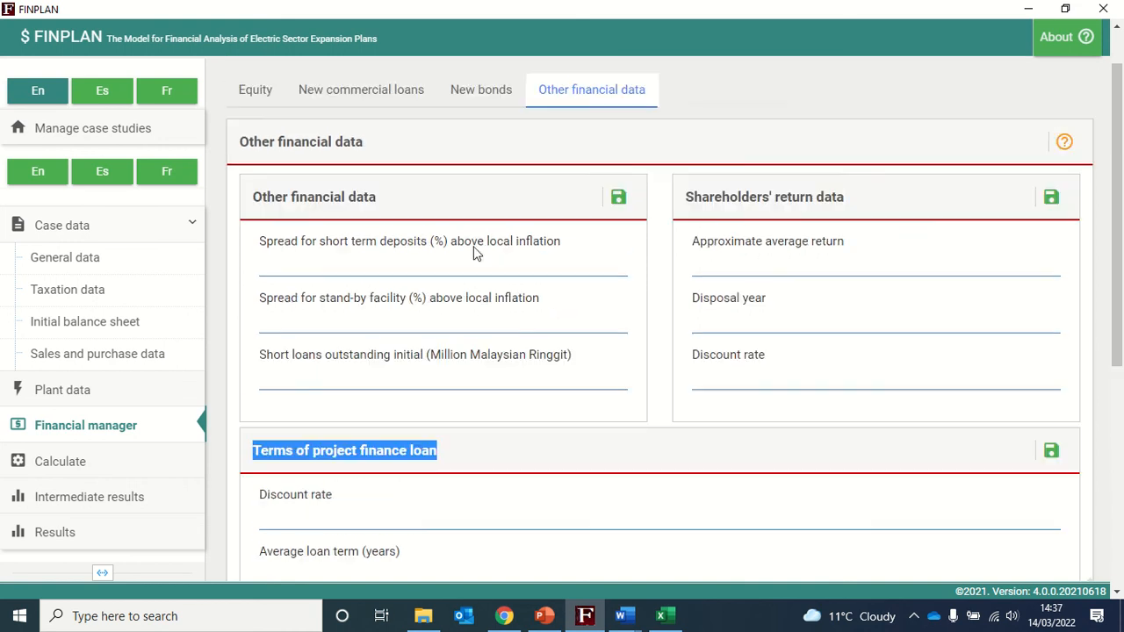
drag(253, 255, 384, 278)
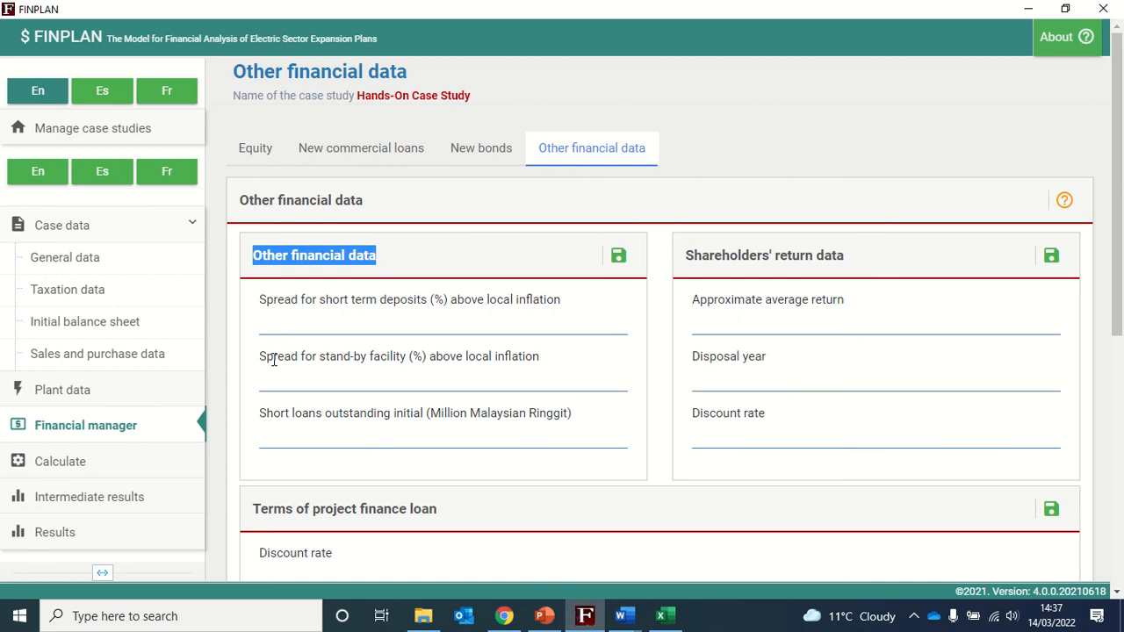
Set the spread above local inflation to -1% for short term deposits and 4% for the stand-by facility.
click(358, 326)
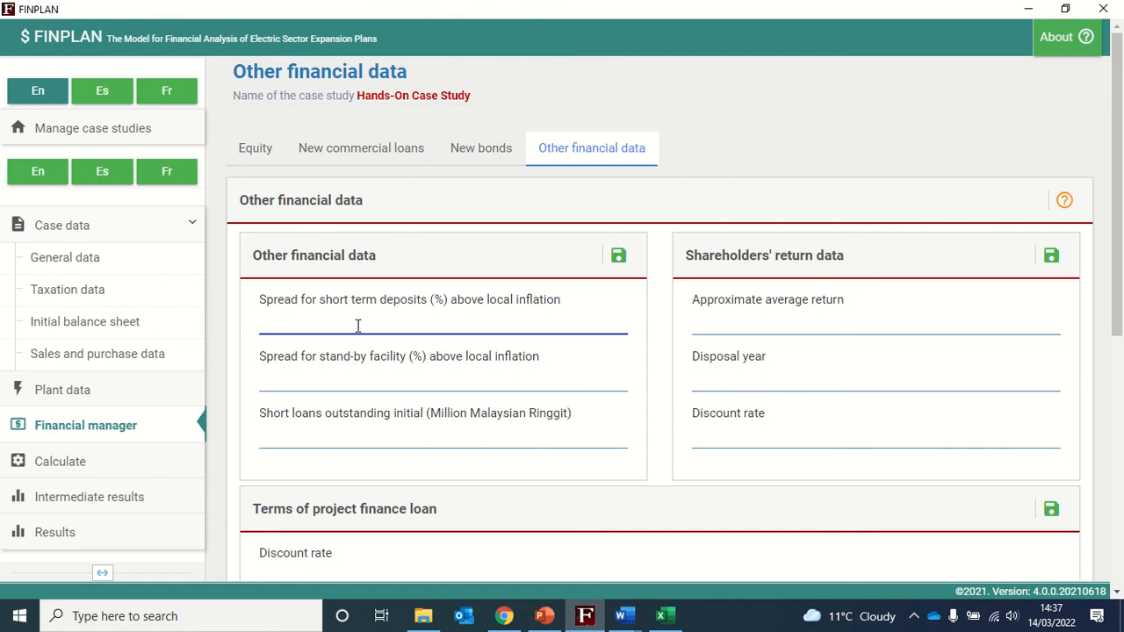
text(-1)
click(321, 374)
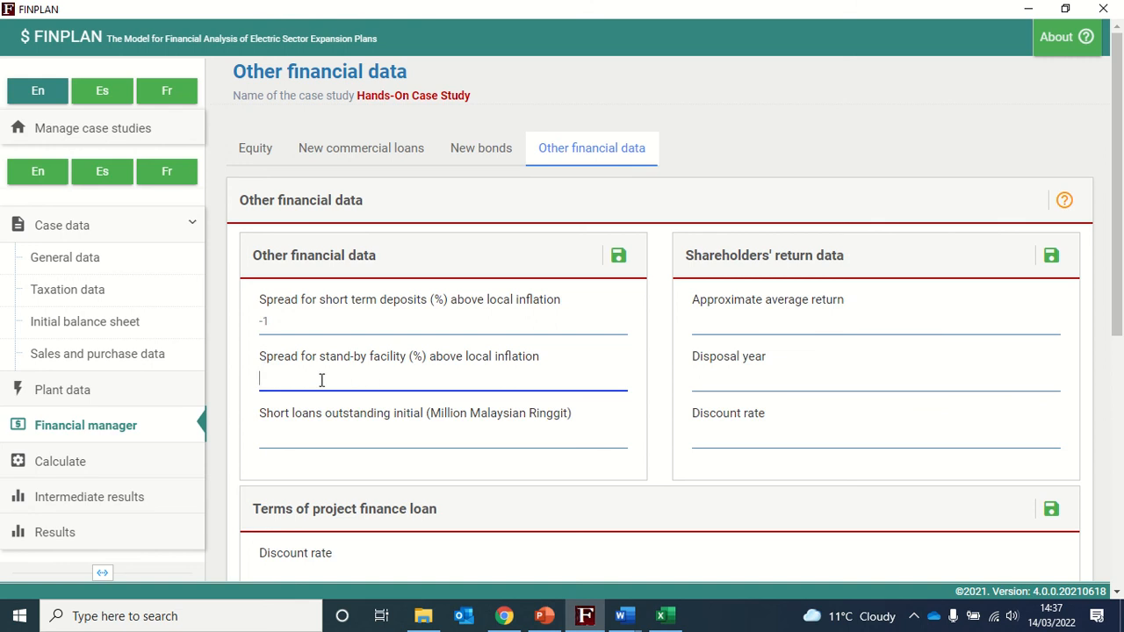
text(4)
Set the initial short loans outstanding to 0 and save the spread and short loan data.
click(283, 440)
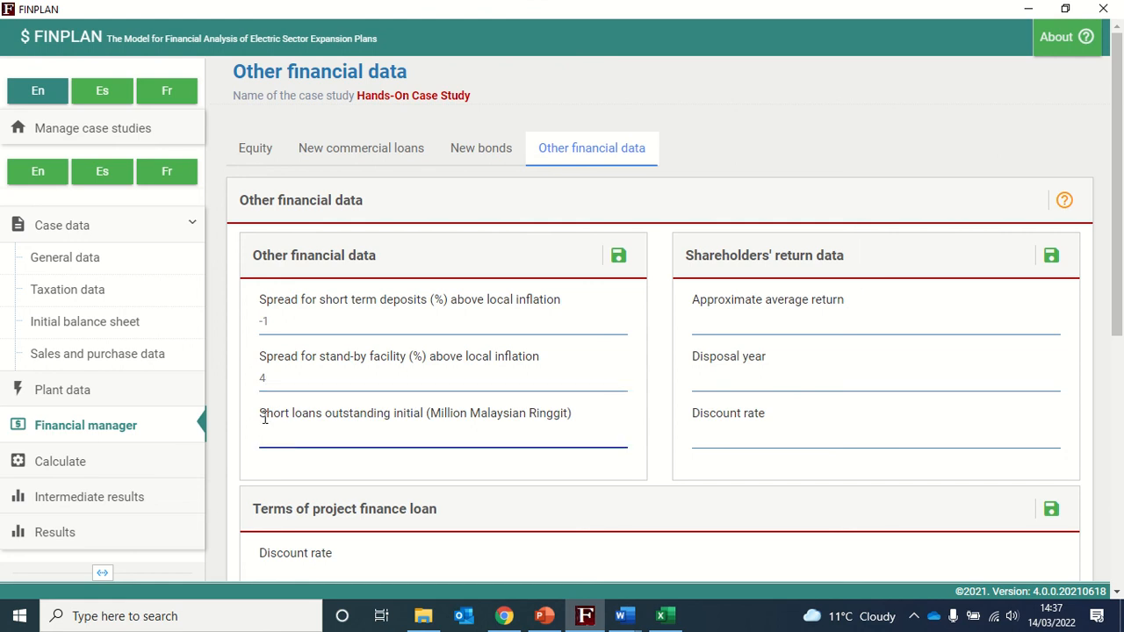
drag(267, 413, 429, 415)
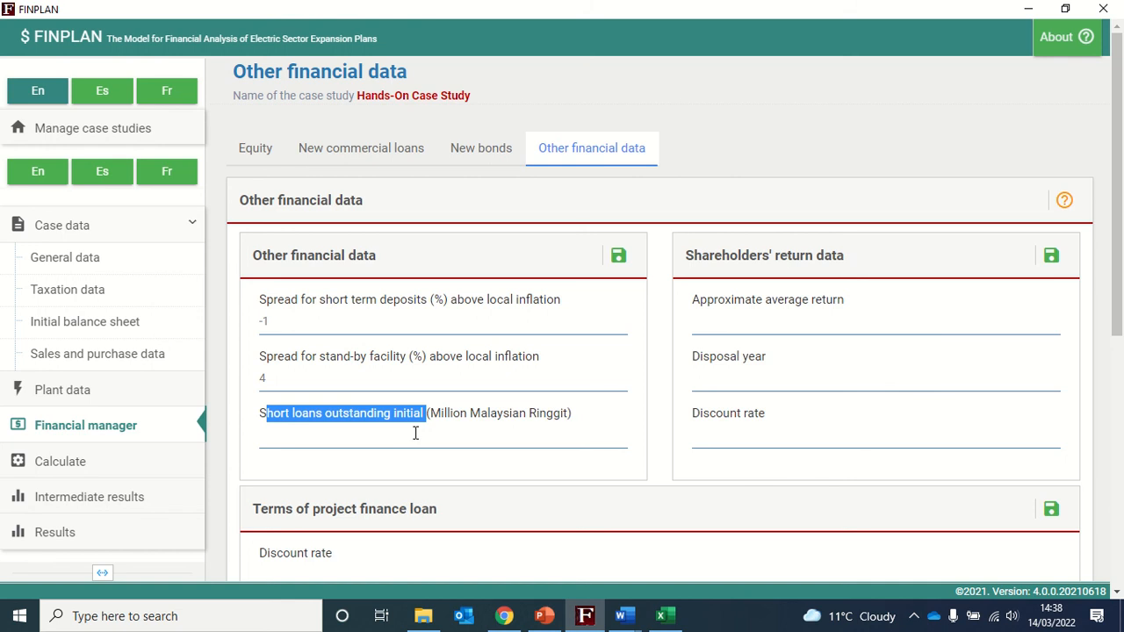
click(415, 433)
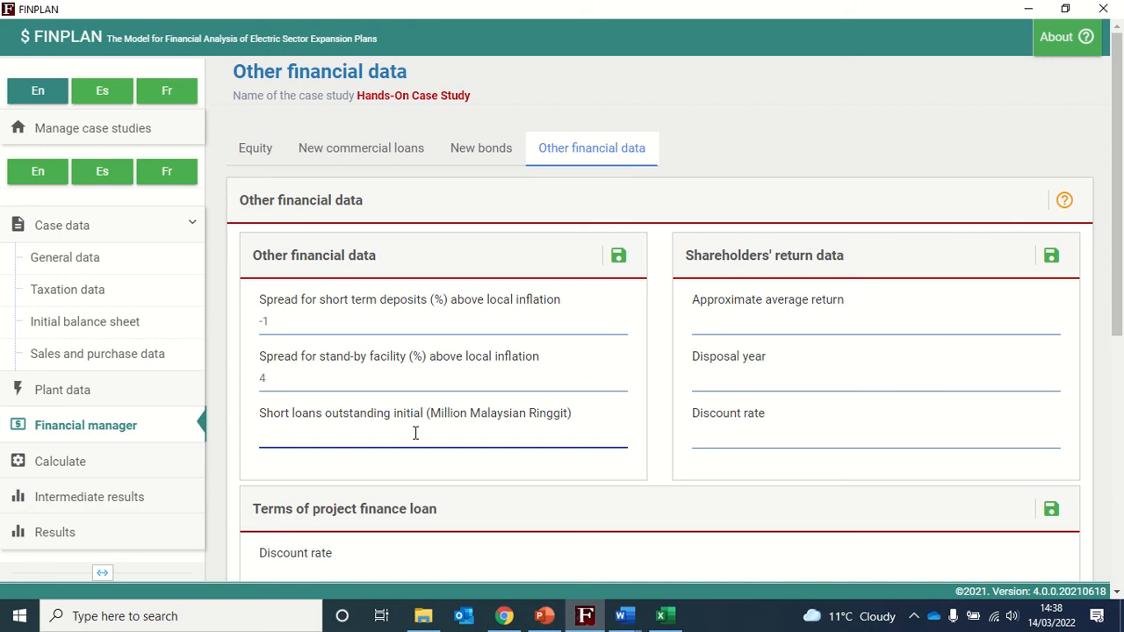
text(0)
click(480, 470)
click(621, 258)
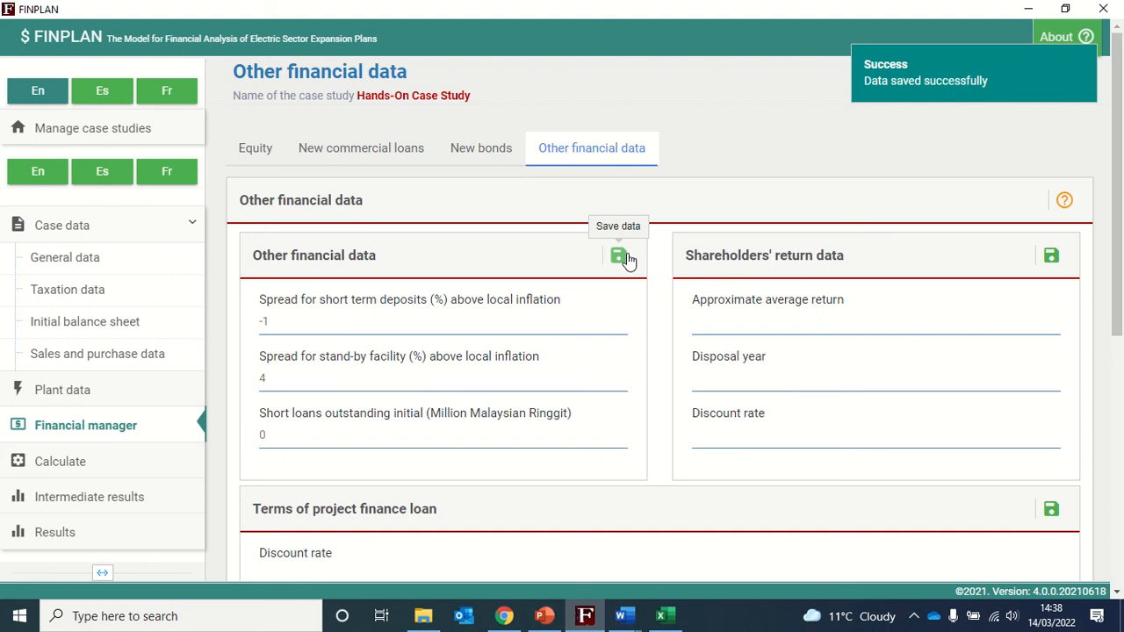
Set the shareholders' approximate average return to 6 and the disposal year to 2046.
click(801, 316)
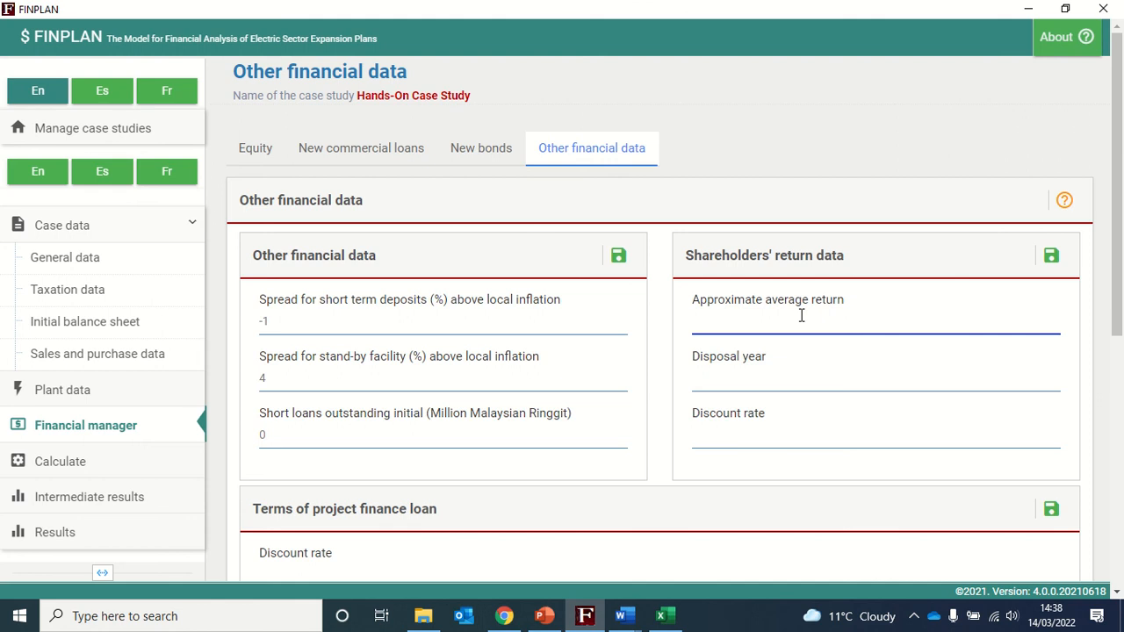
drag(694, 255, 843, 256)
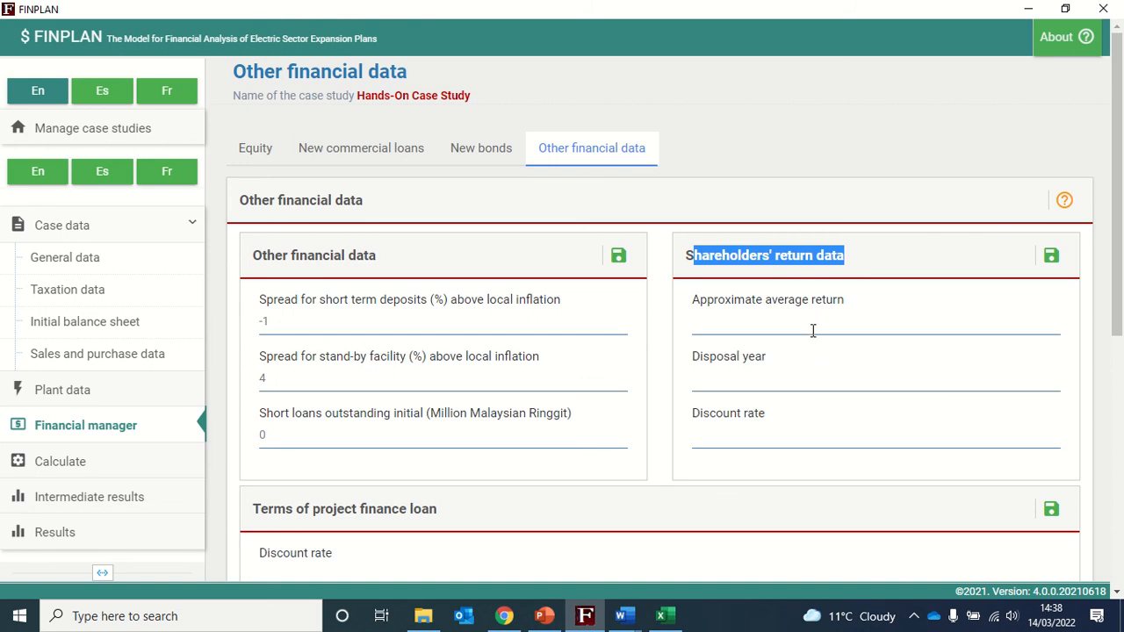
click(813, 330)
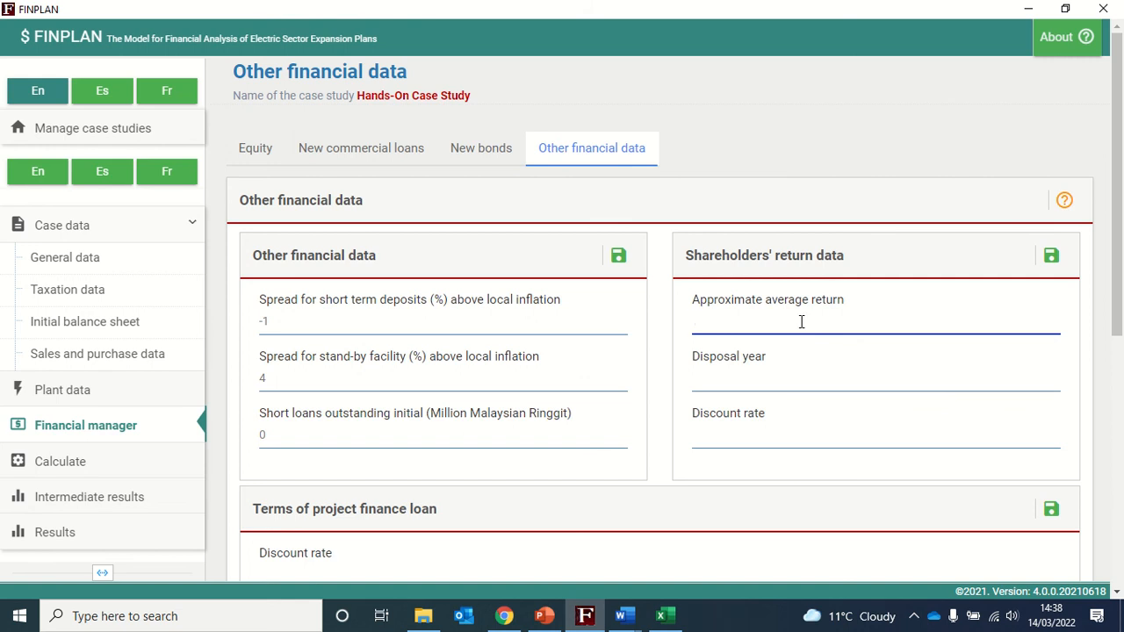
text(6)
click(772, 375)
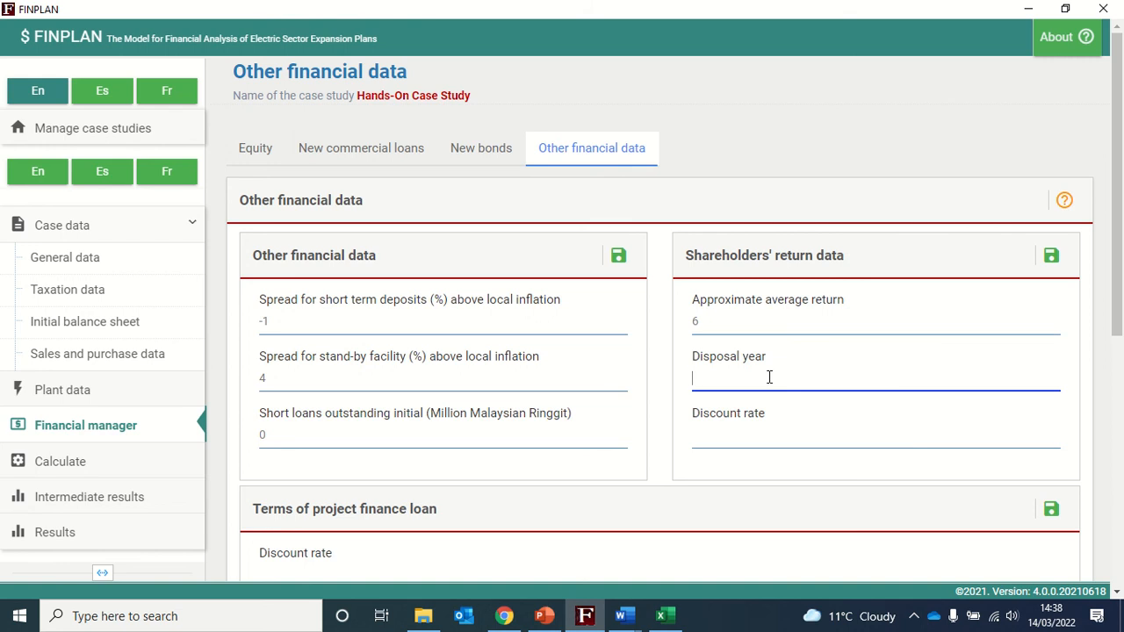
text(2046)
drag(726, 378, 690, 386)
click(760, 382)
Set the shareholders' discount rate to 4 and save the shareholders' return data.
click(745, 434)
text(4)
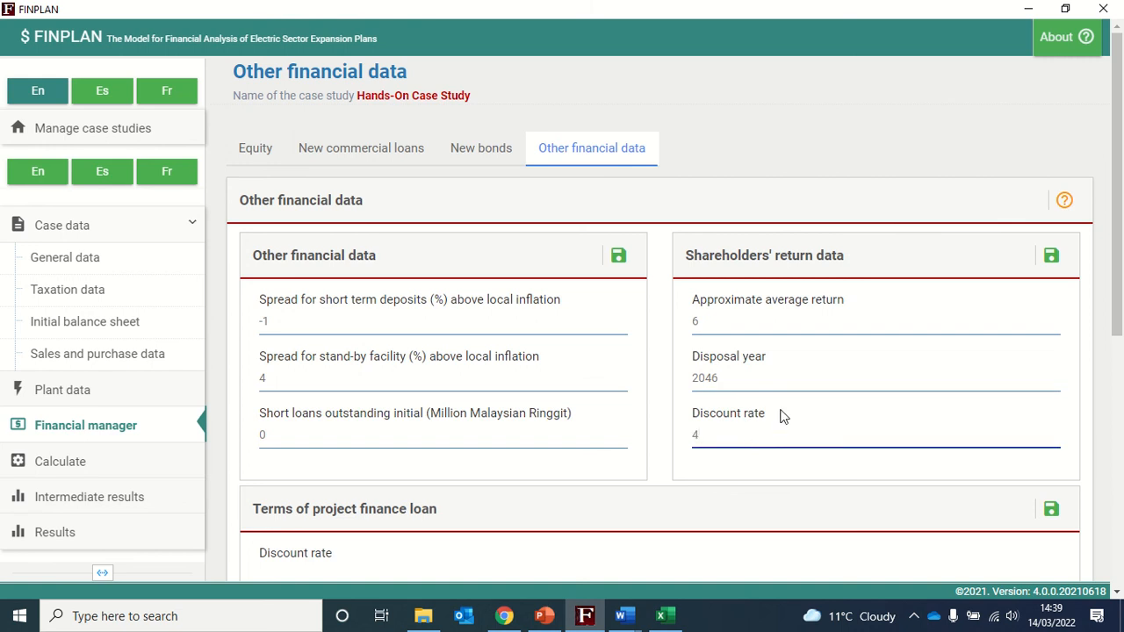
click(784, 416)
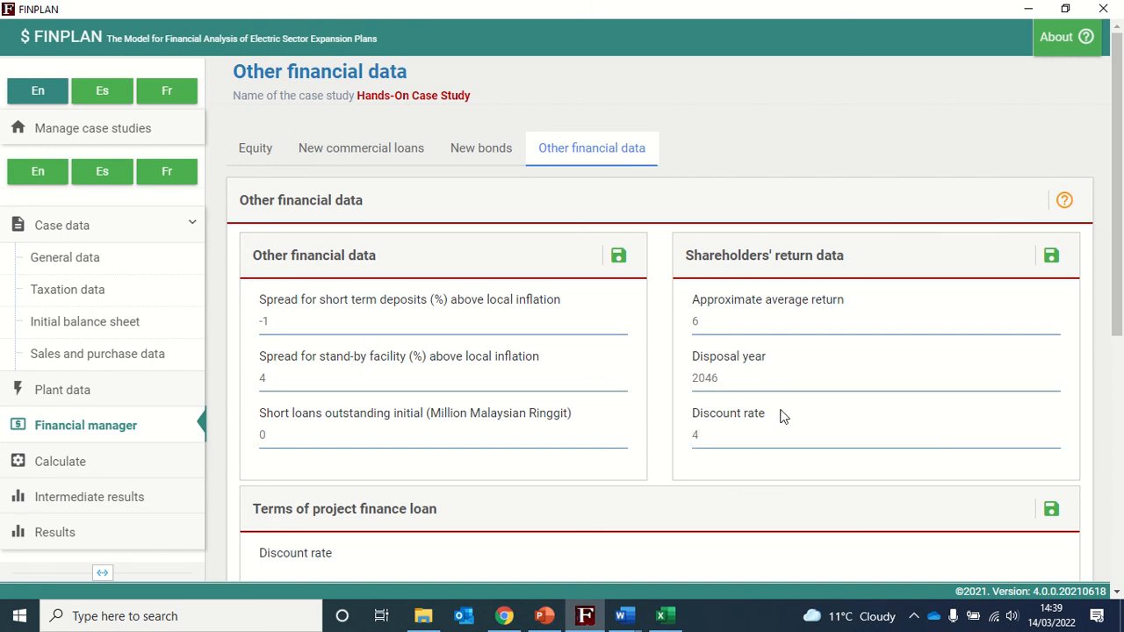
click(1052, 260)
Set the discount rate in the terms of project finance loan to 4.
scroll(808, 490, down, 3)
scroll(579, 434, down, 1)
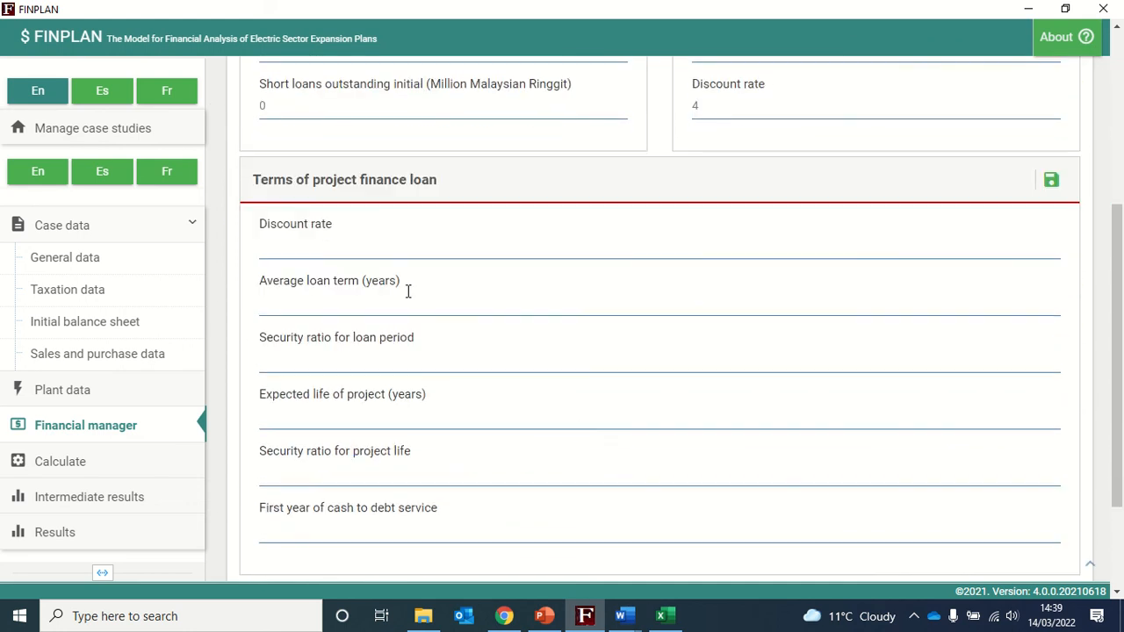
drag(253, 180, 442, 188)
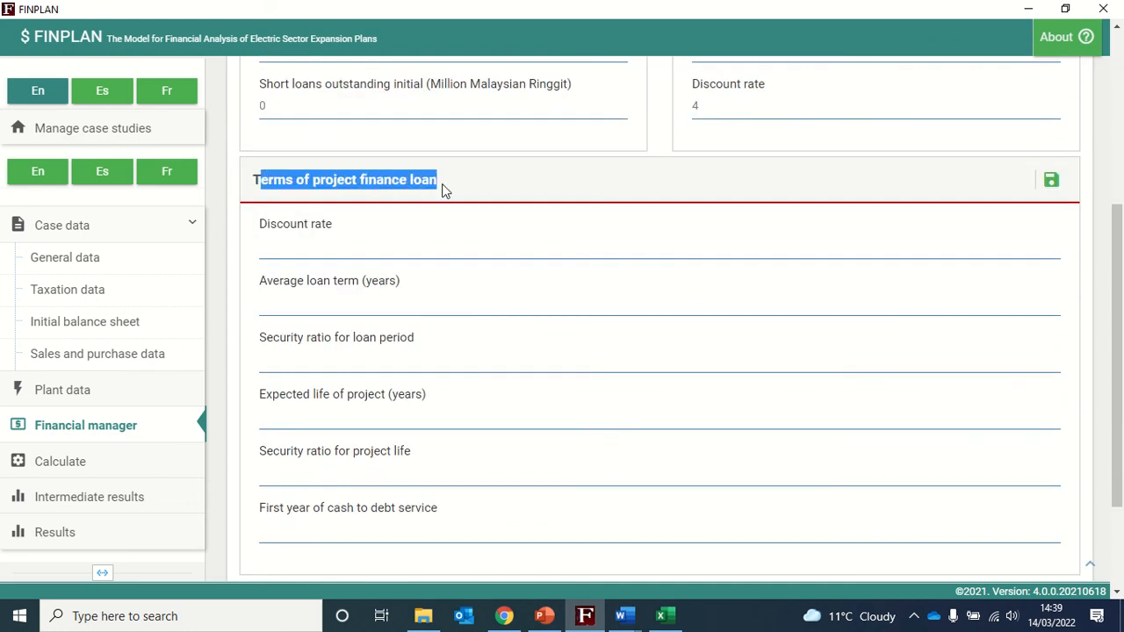
click(419, 250)
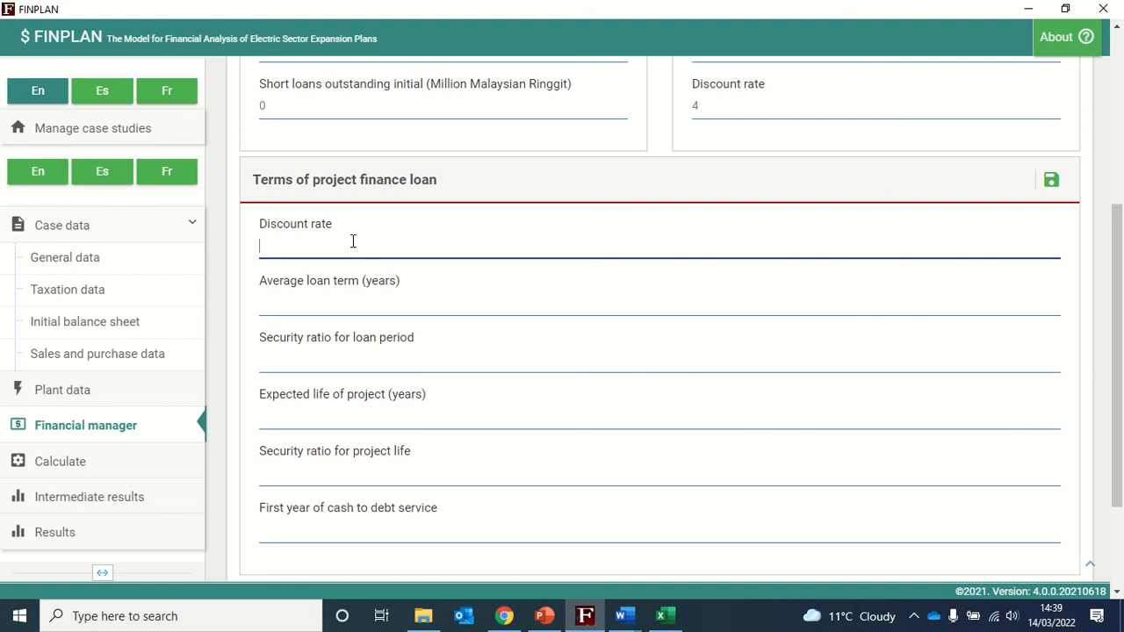
text(4)
click(331, 224)
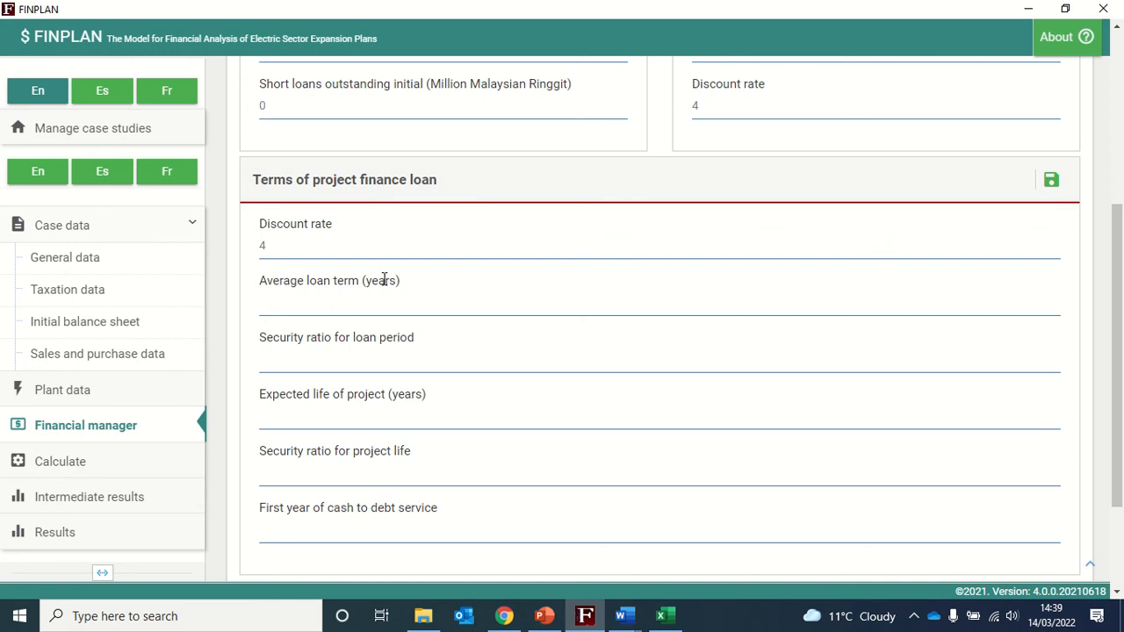
Compare the discount rate in the shareholders' return data with the one in the project finance loan terms.
scroll(384, 279, up, 1)
scroll(384, 279, up, 3)
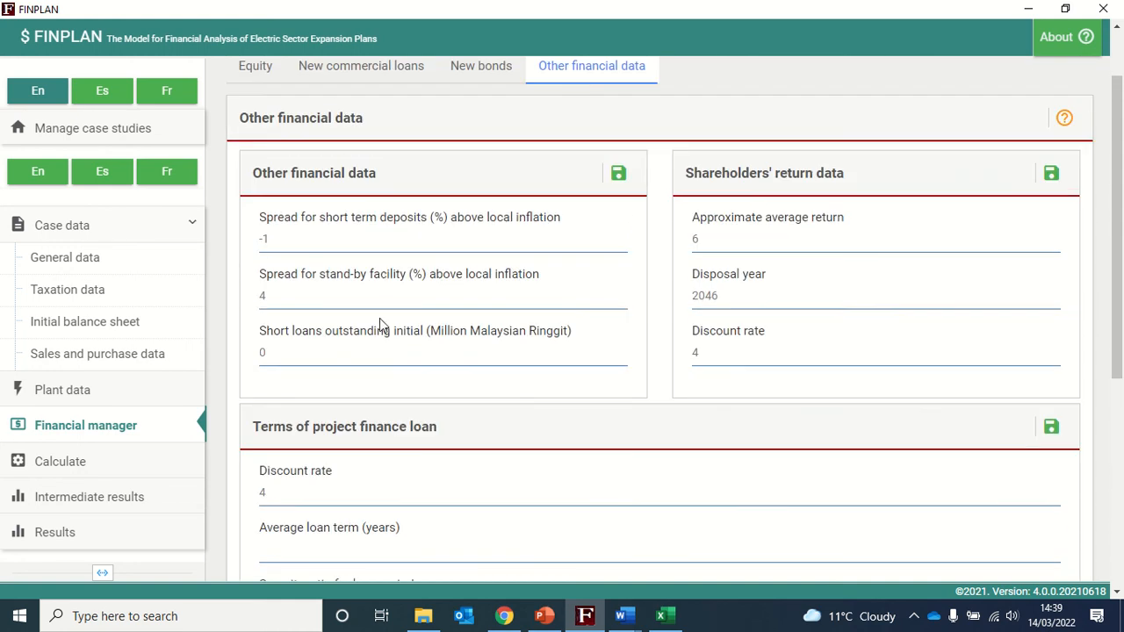
scroll(383, 325, down, 1)
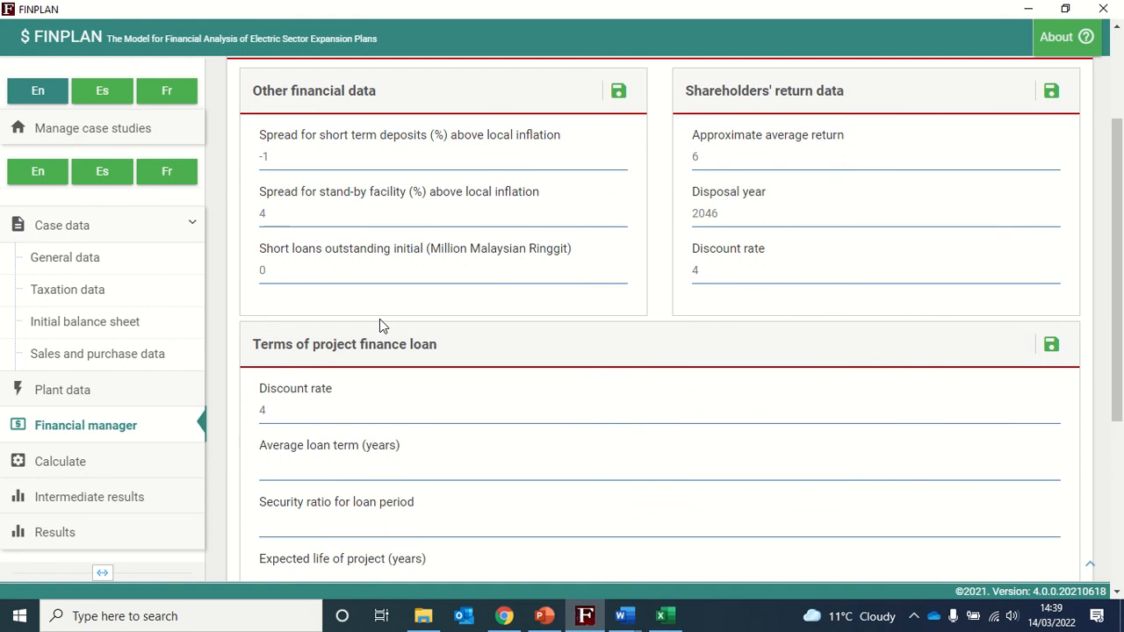
scroll(382, 325, down, 1)
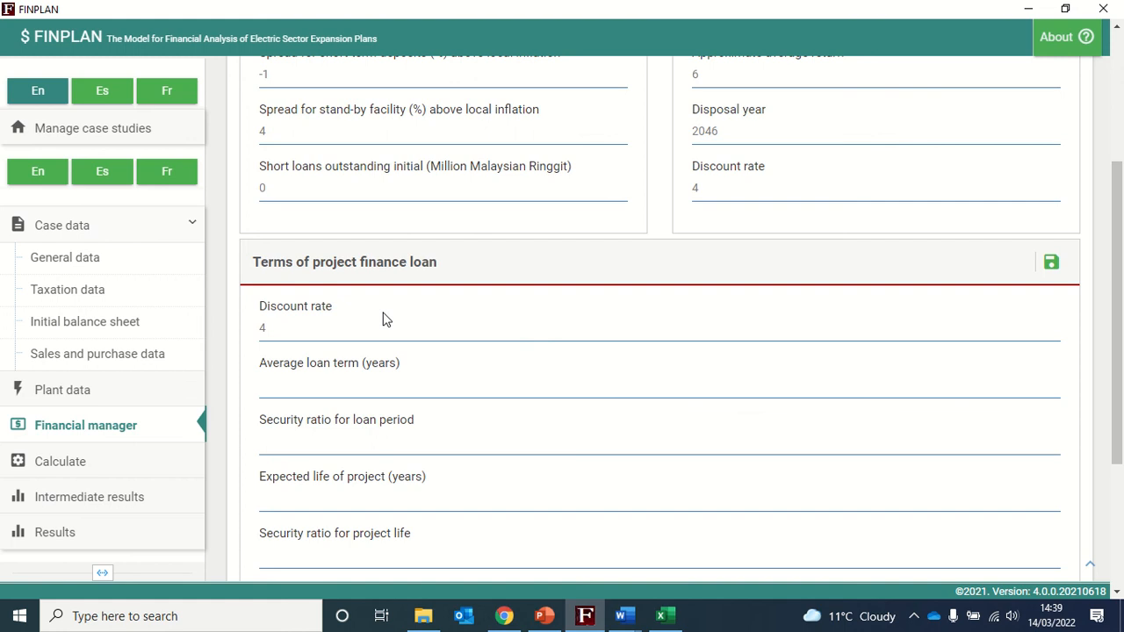
scroll(384, 319, up, 2)
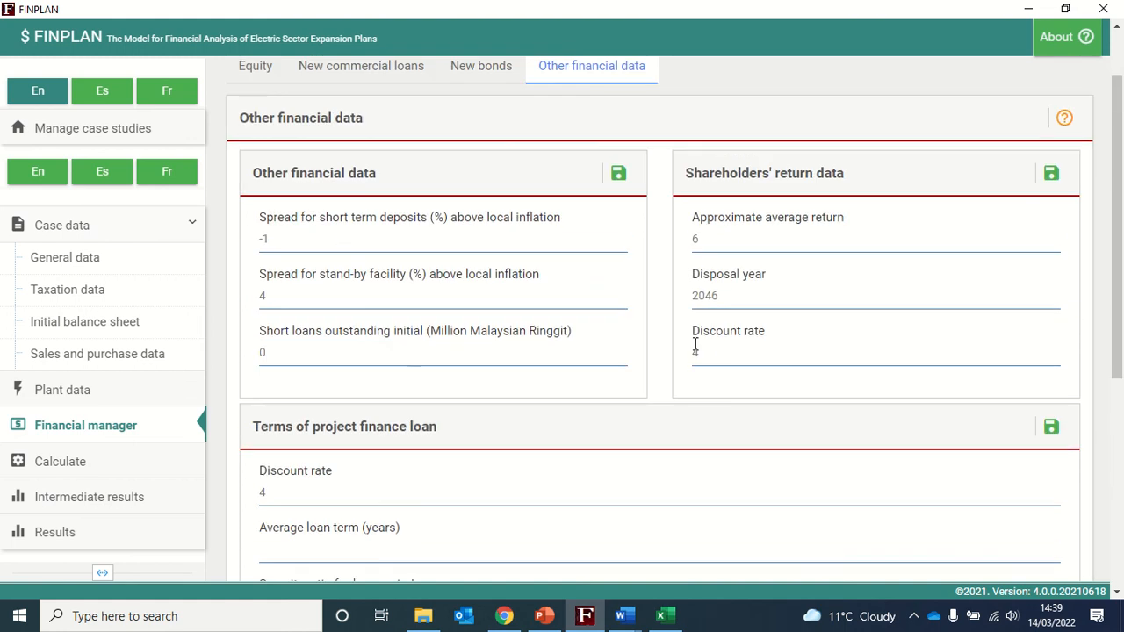
click(718, 361)
click(283, 499)
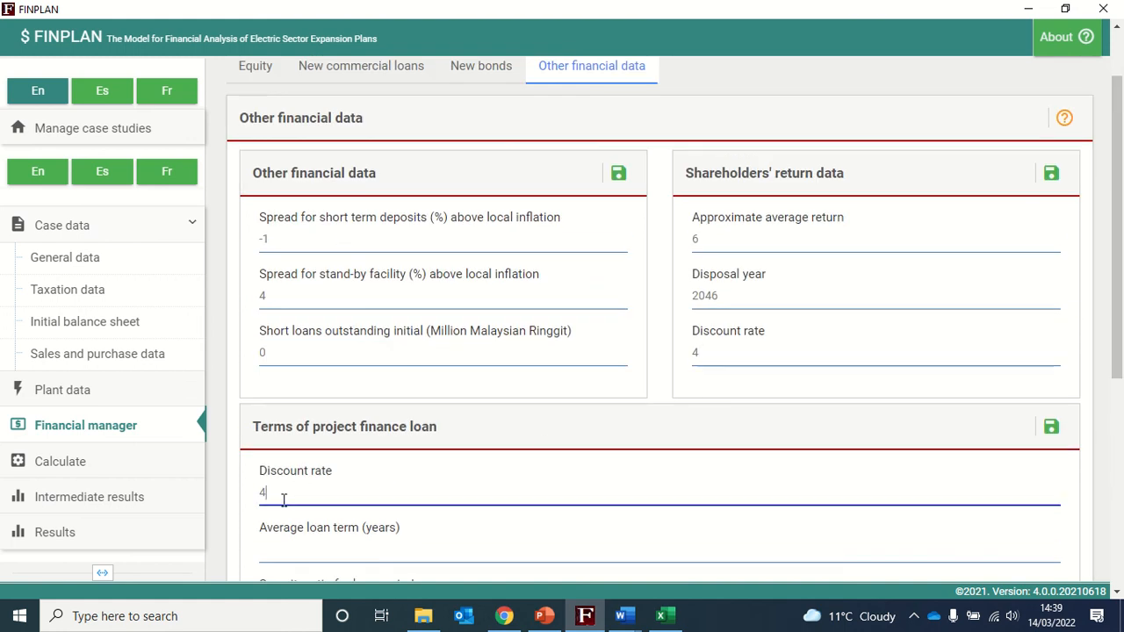
scroll(284, 499, down, 2)
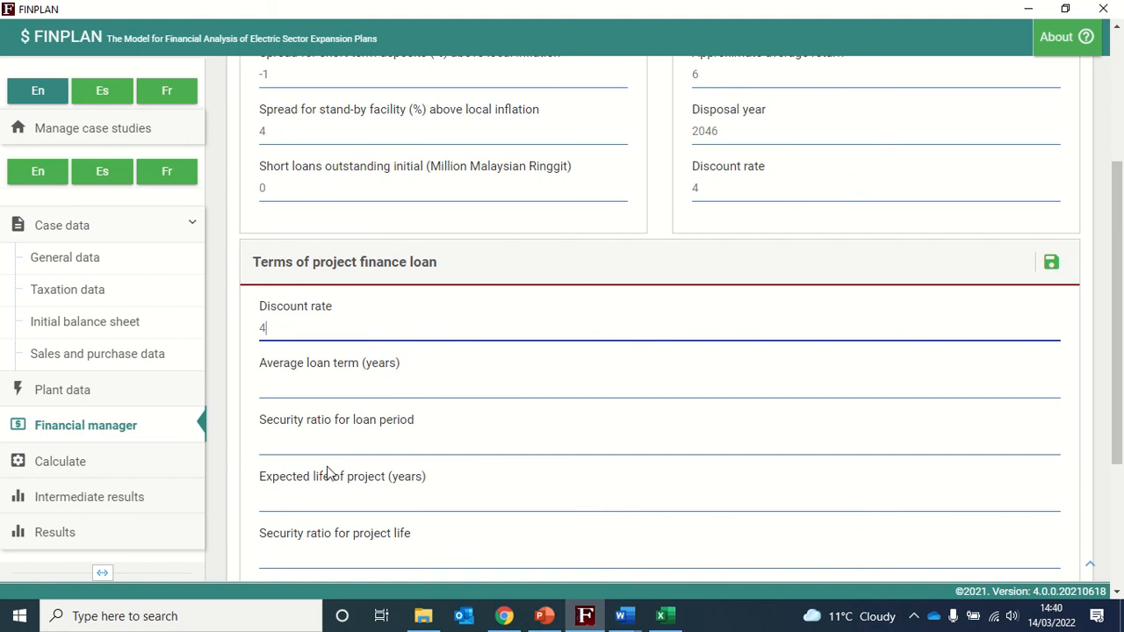
Set the project finance loan's average term to 12 years and its security ratio for the loan period to 1.3.
click(305, 389)
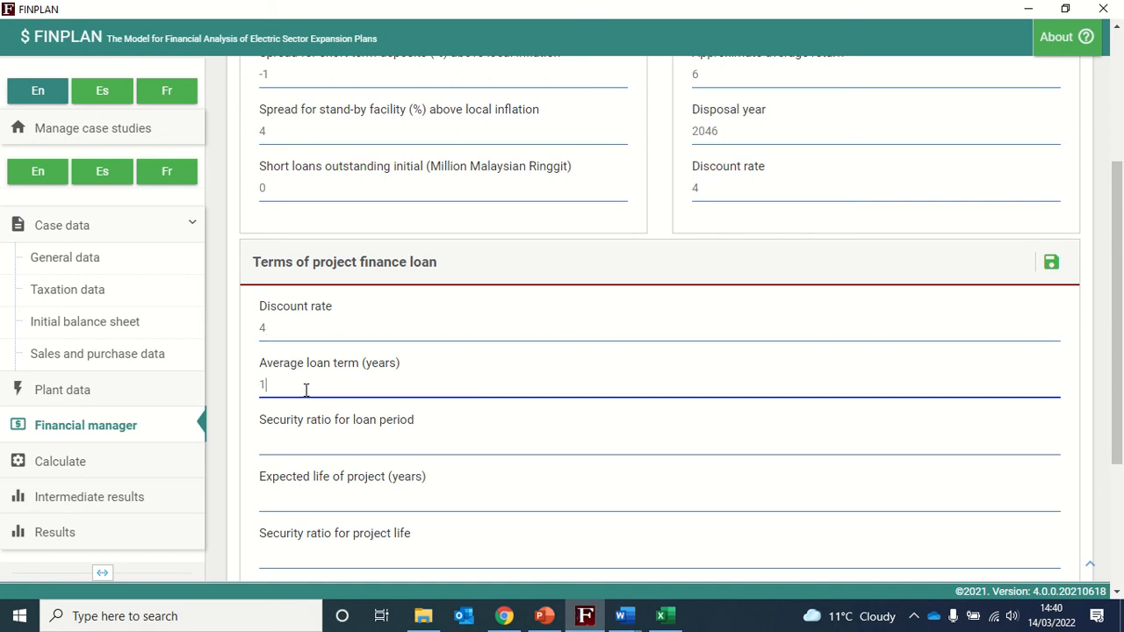
text(12)
click(304, 451)
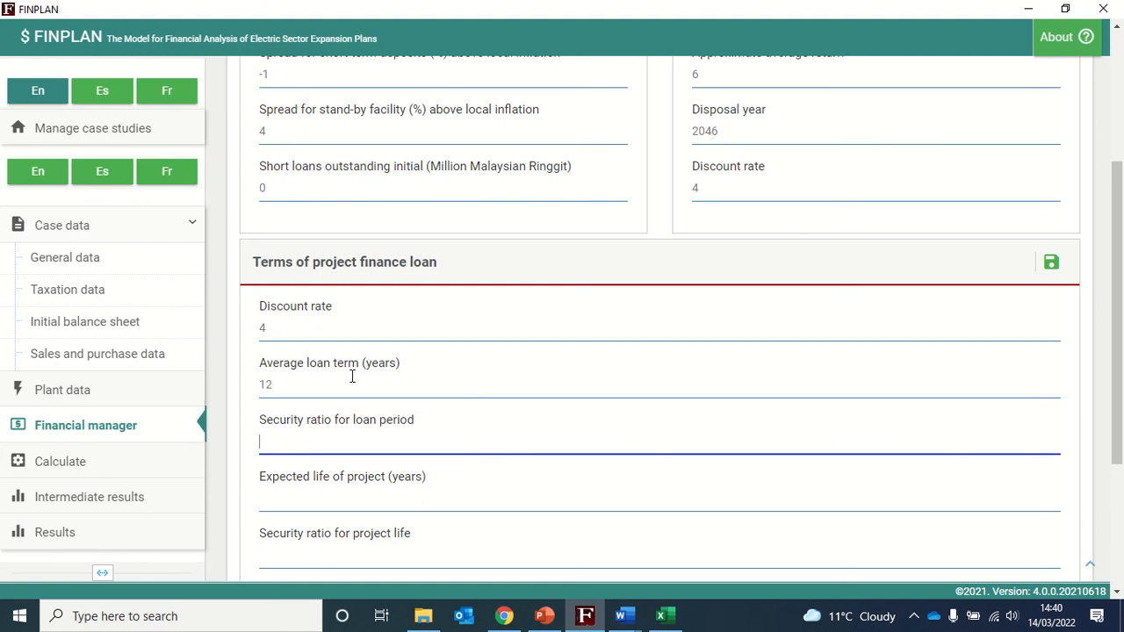
scroll(351, 376, down, 1)
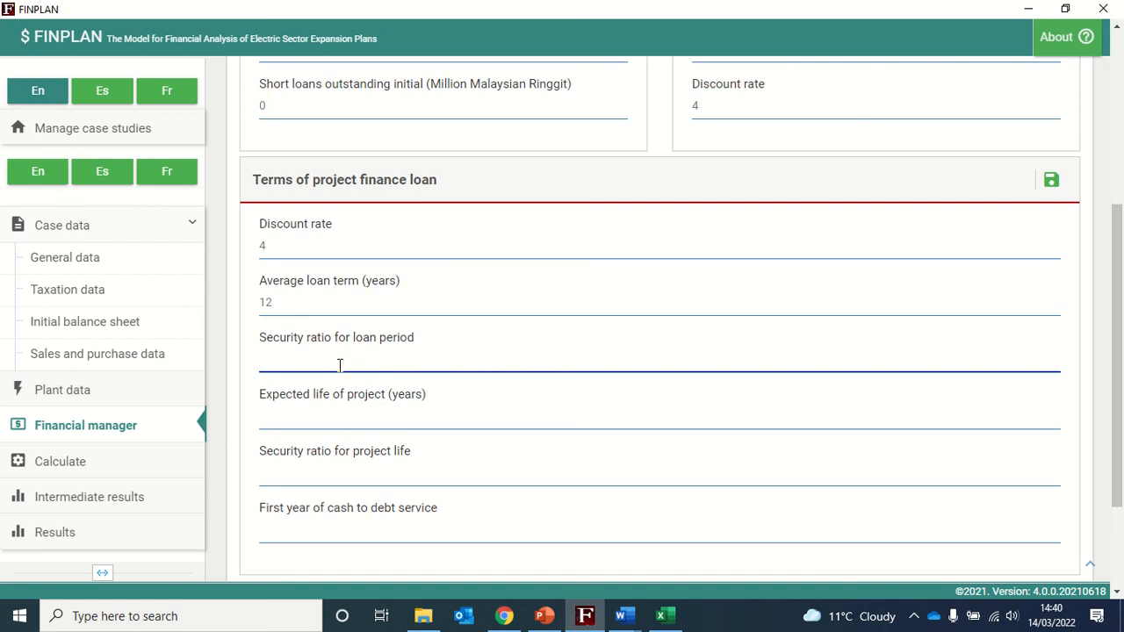
text(1.3)
Set the expected life of the project to 30 years and the security ratio for project life to 1.3.
click(327, 416)
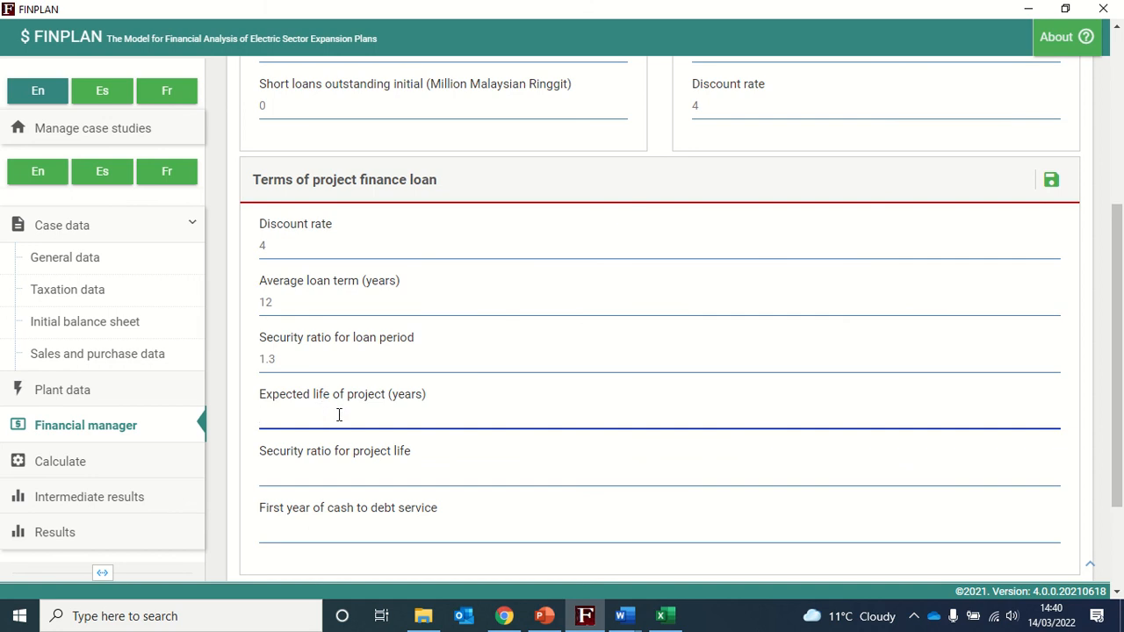
text(30)
click(318, 476)
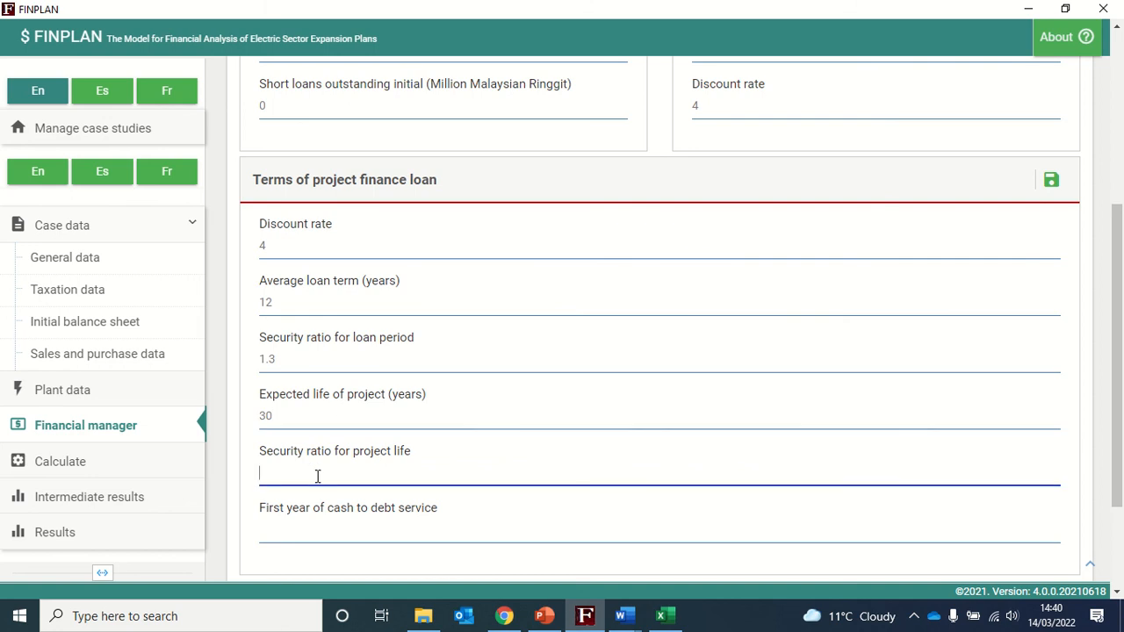
text(1.3)
Set the first year of cash to debt service to 2017 and save the project finance loan terms.
click(333, 532)
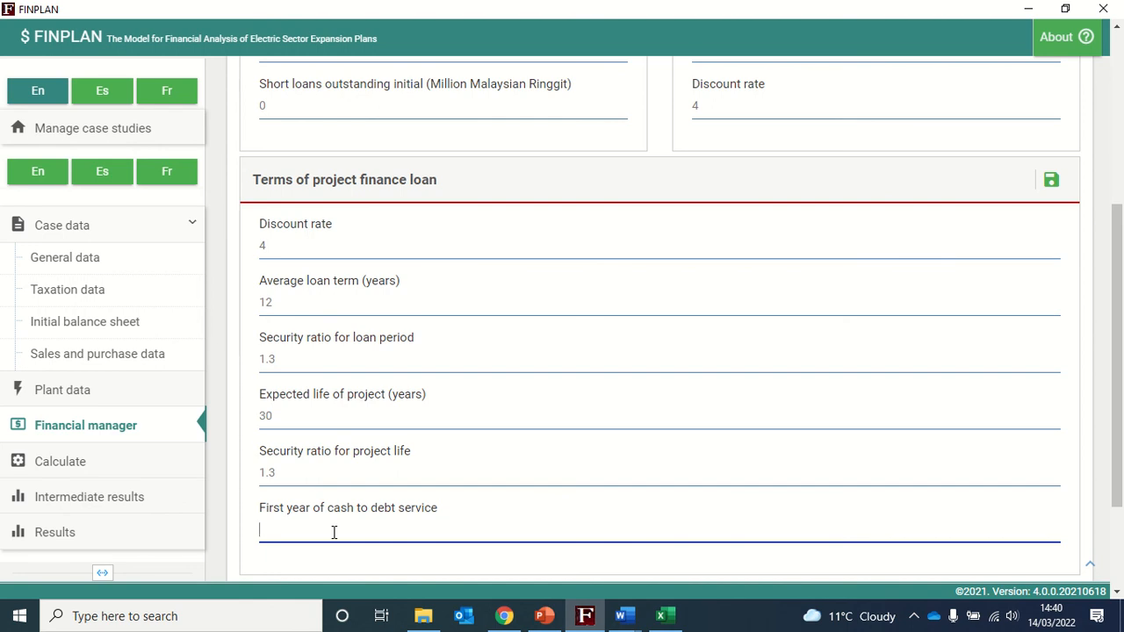
text(2017)
click(381, 505)
scroll(381, 506, down, 1)
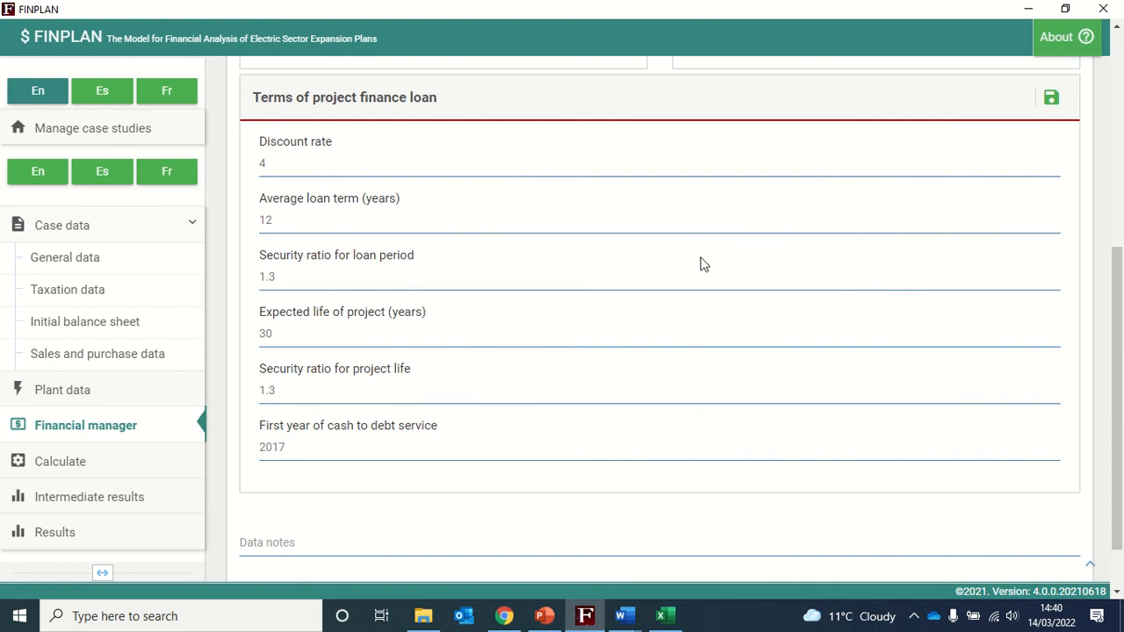
click(1051, 99)
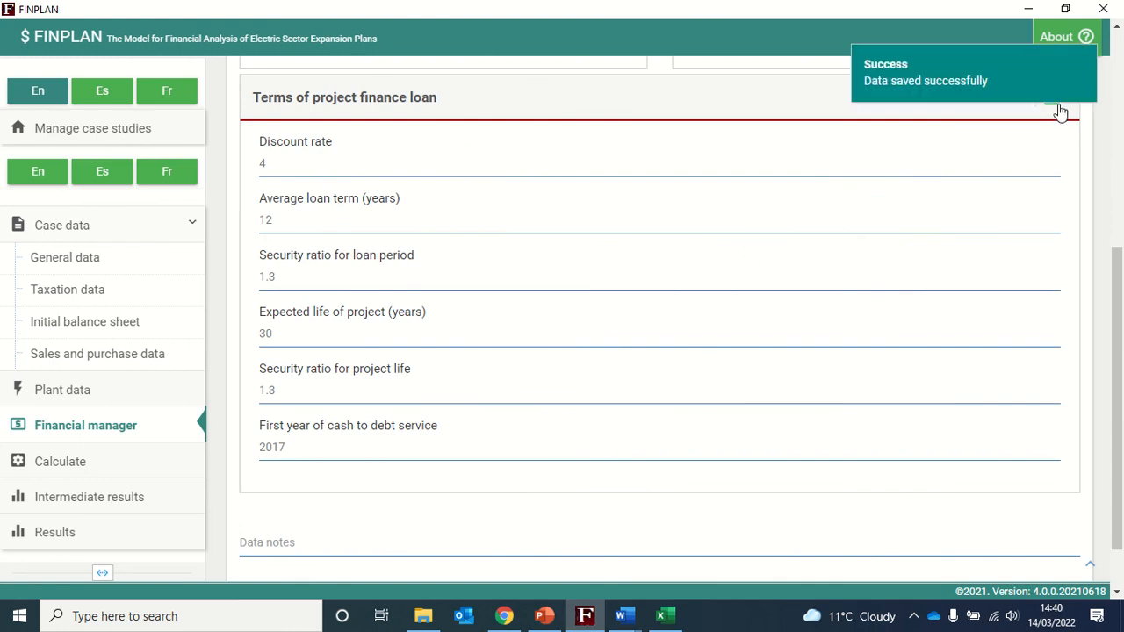